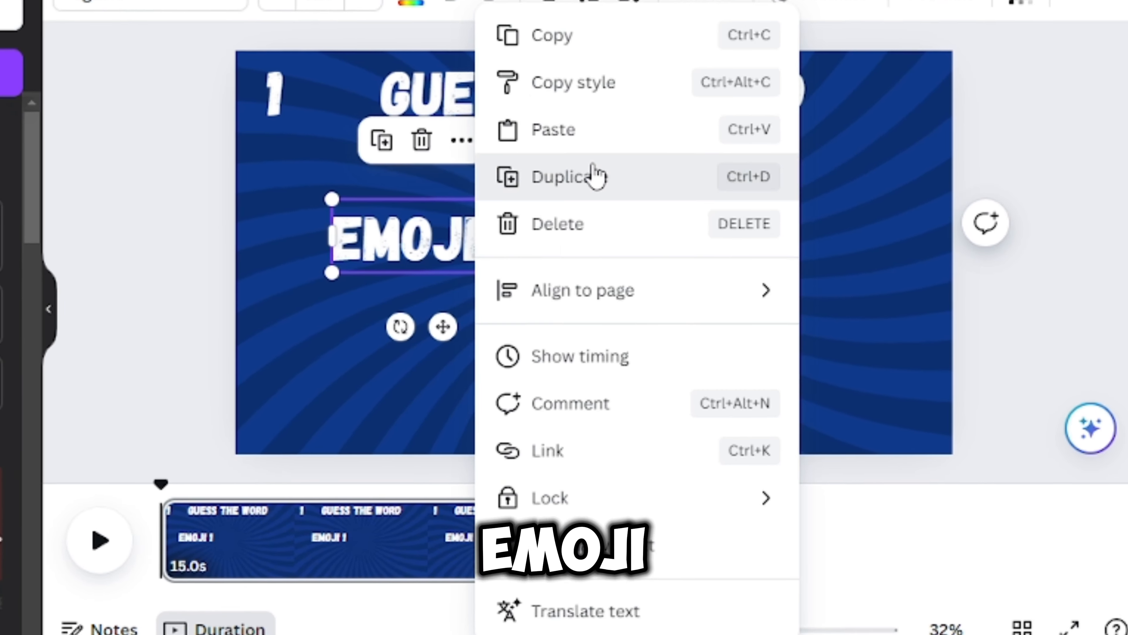
- Duplicate the EMOJI 1 text, and add a square shape over the WORD text
click(595, 177)
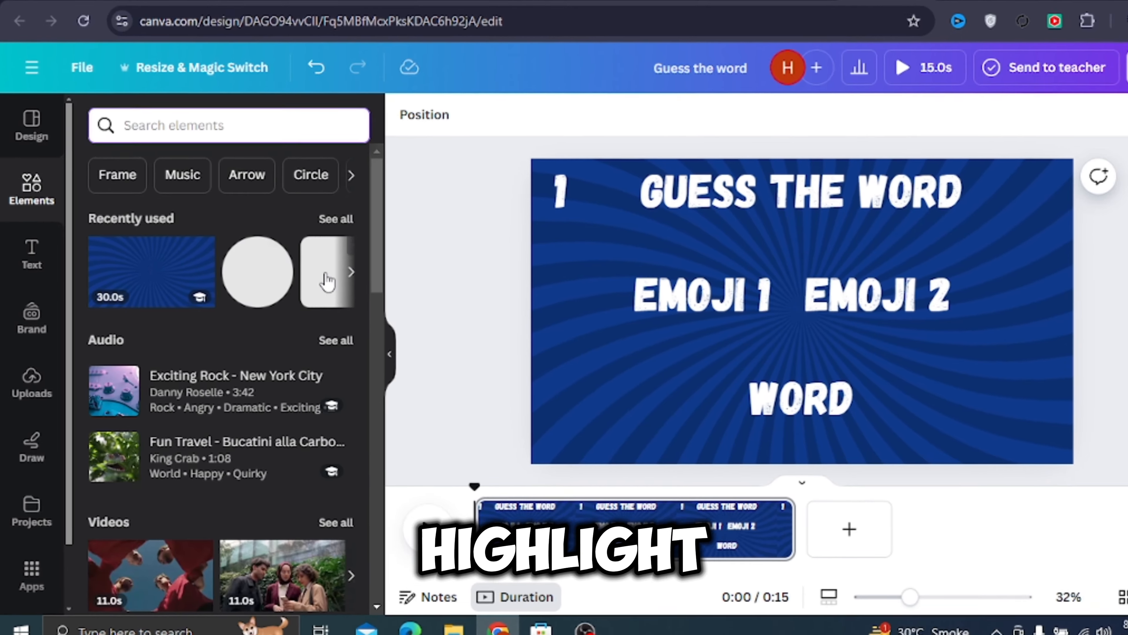
click(326, 276)
drag(793, 279, 763, 381)
- Fill the square with black and stretch it into a wide, low bar behind WORD
click(496, 116)
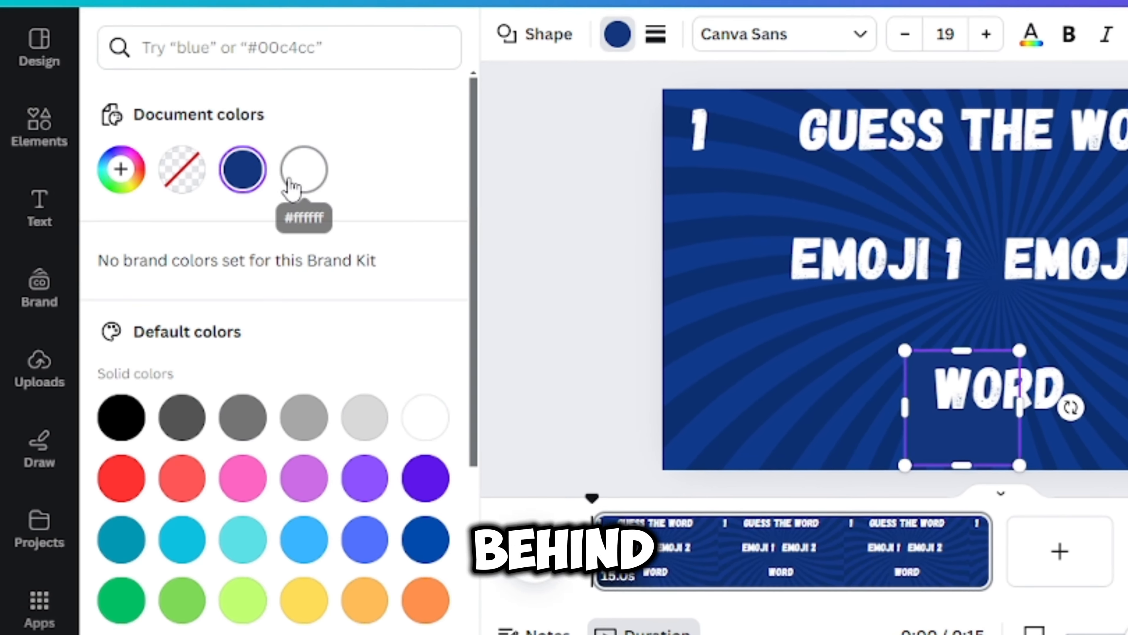
click(291, 180)
click(122, 417)
drag(1020, 407, 1127, 371)
drag(991, 465, 992, 419)
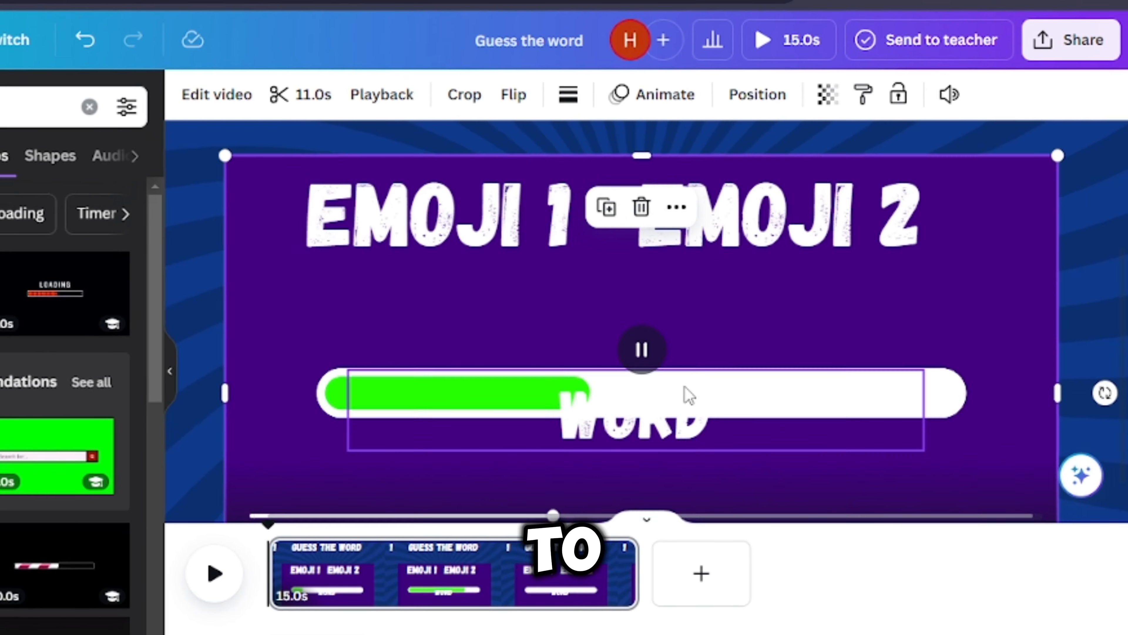
- Shift the loading bar video on the page and start cropping away its purple background above the bar
drag(710, 184, 719, 372)
scroll(631, 374, down, 3)
click(652, 517)
click(604, 449)
drag(604, 449, 622, 298)
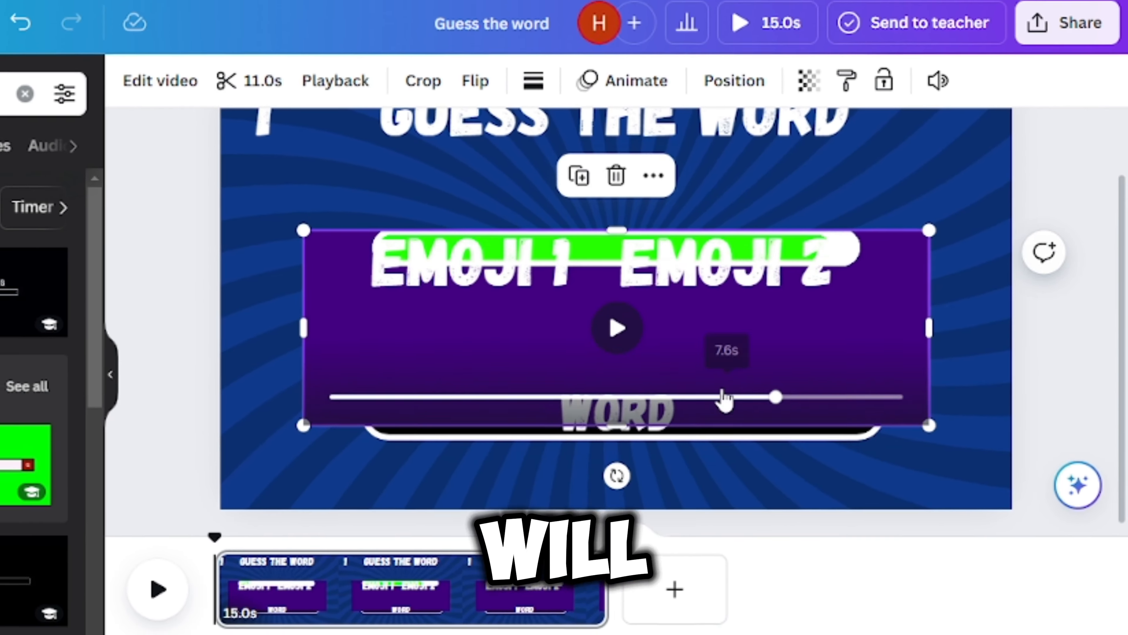
- Crop the remaining purple background below and beside the loading bar so the frame fits tightly around it
drag(617, 426, 632, 276)
drag(902, 250, 900, 402)
scroll(618, 400, up, 4)
drag(668, 459, 669, 451)
scroll(657, 391, down, 2)
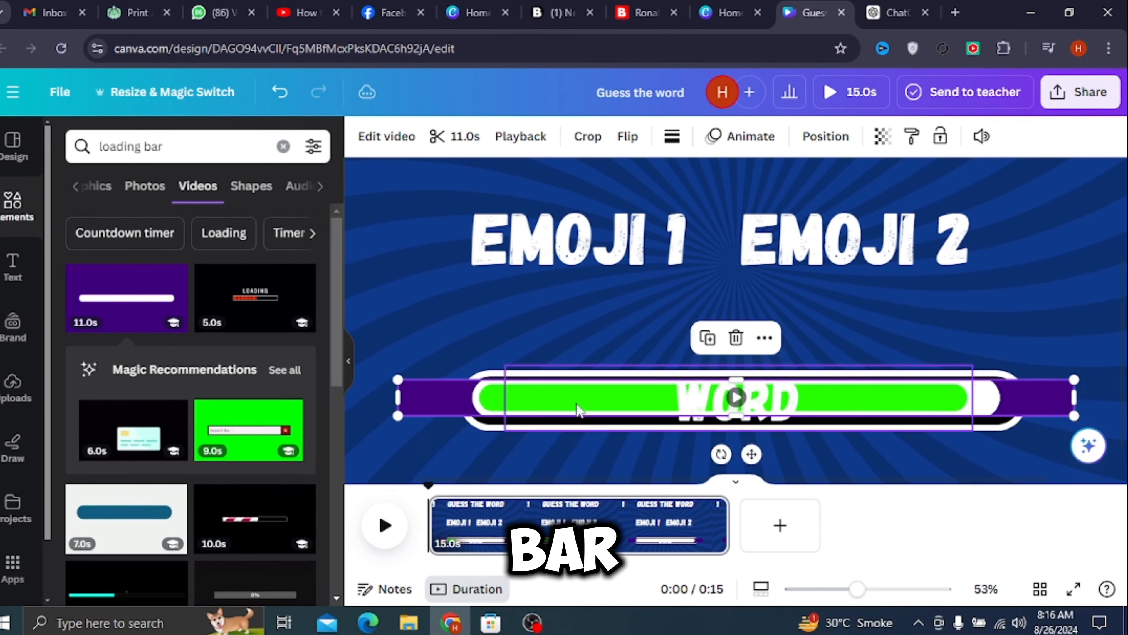
drag(399, 397, 479, 397)
drag(1075, 397, 990, 397)
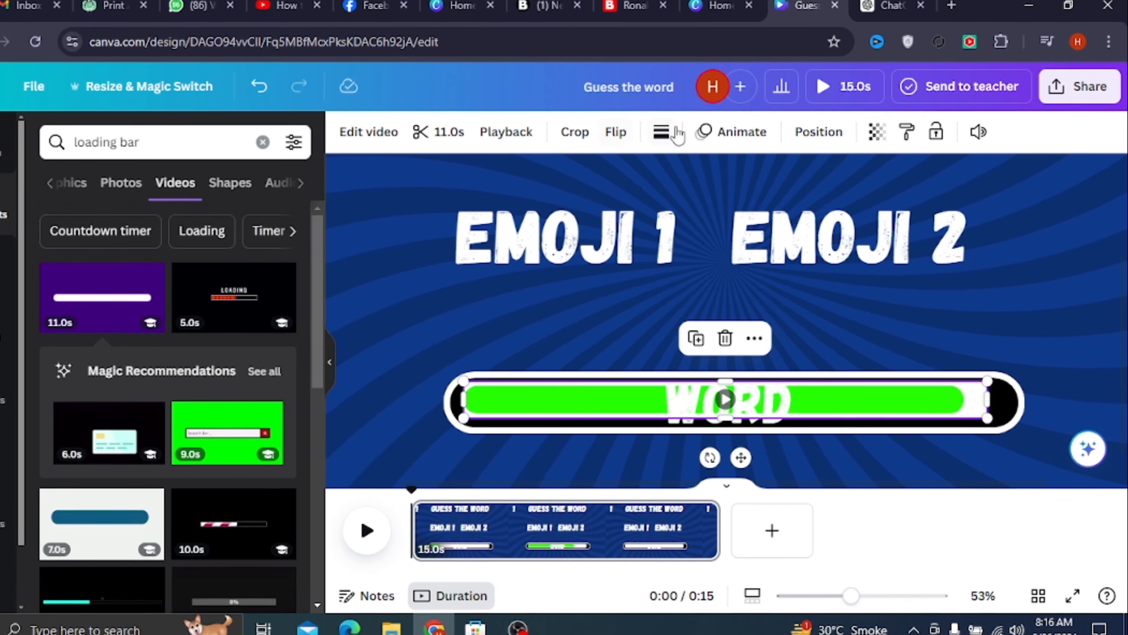
- Round the loading bar video's corners and give it a solid white border
click(672, 136)
drag(681, 304, 881, 304)
click(735, 181)
click(655, 129)
click(119, 240)
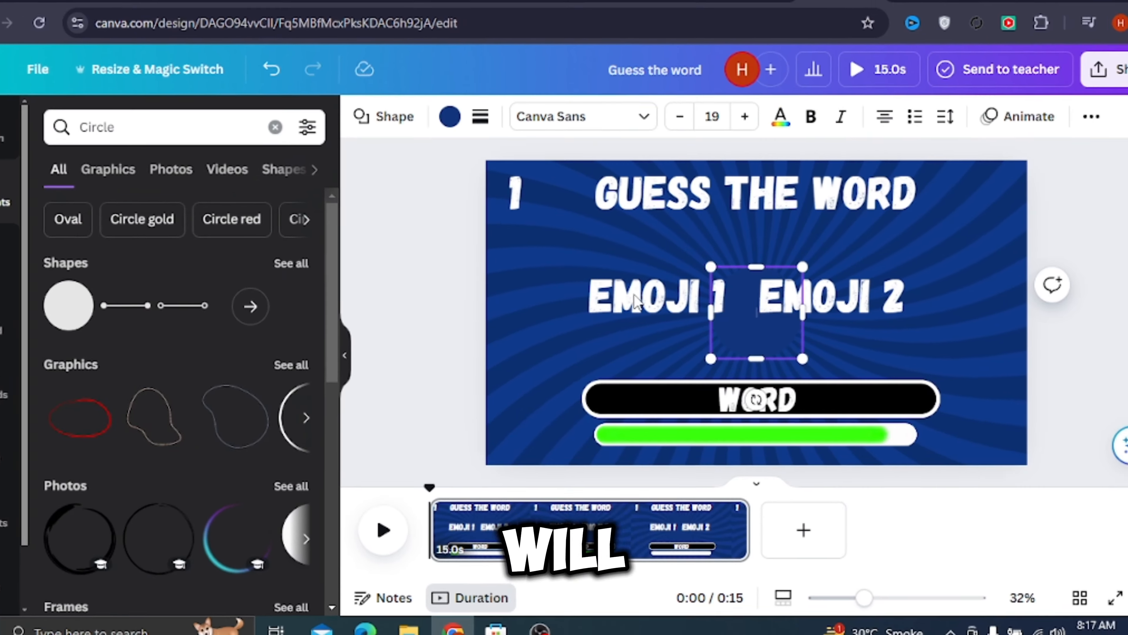
- Place the circle behind the number 1 and fill it with light turquoise blue
drag(757, 294, 531, 202)
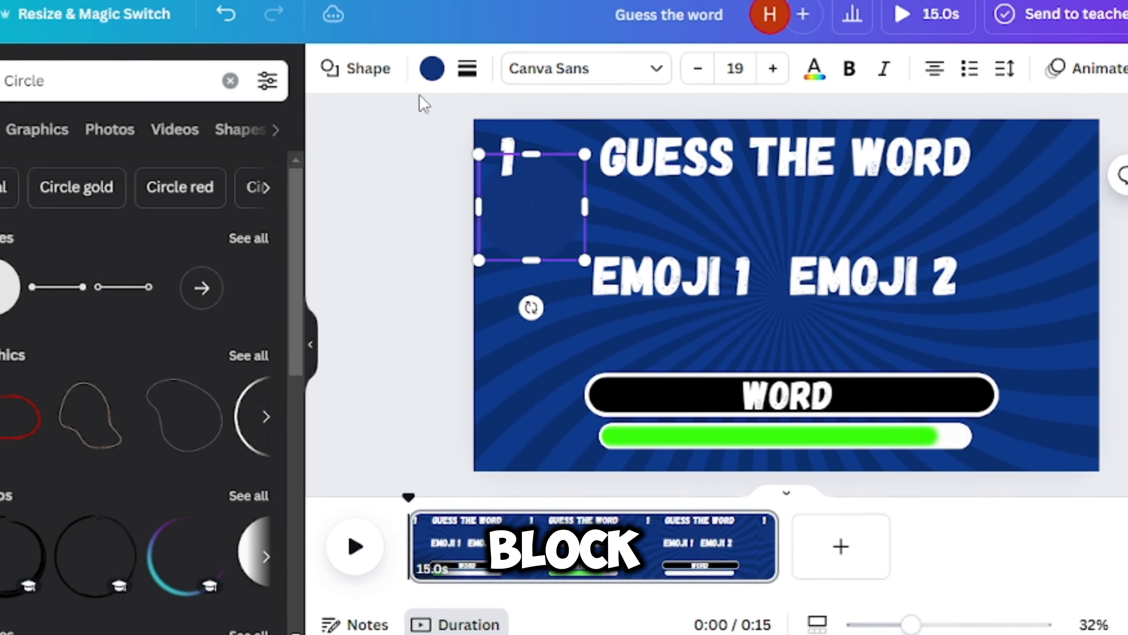
click(428, 71)
click(7, 542)
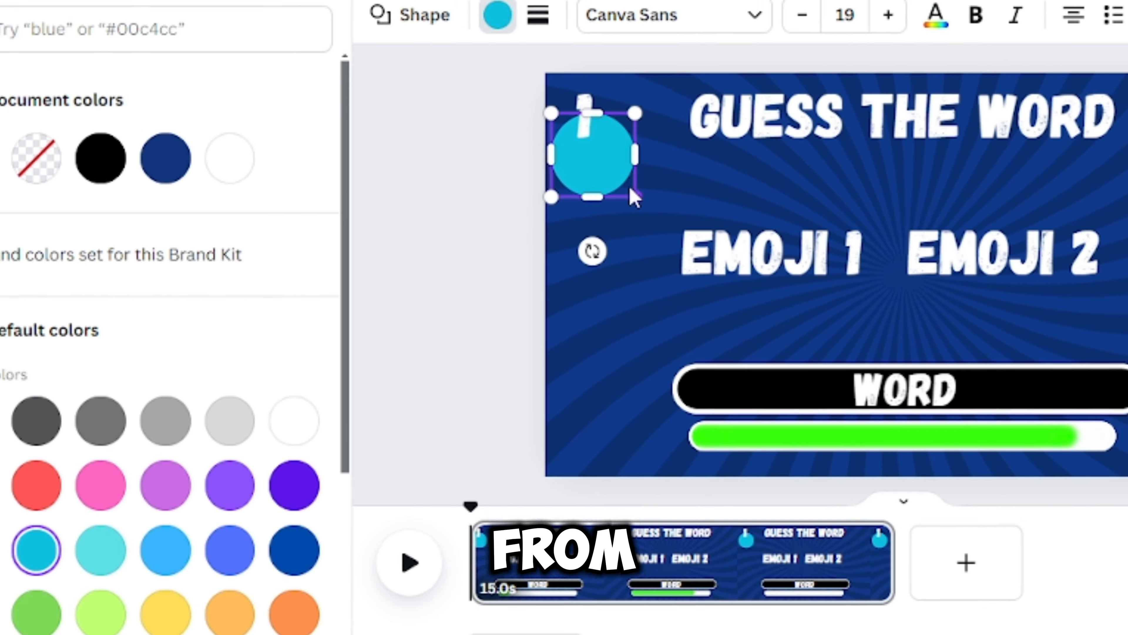
drag(619, 186, 620, 145)
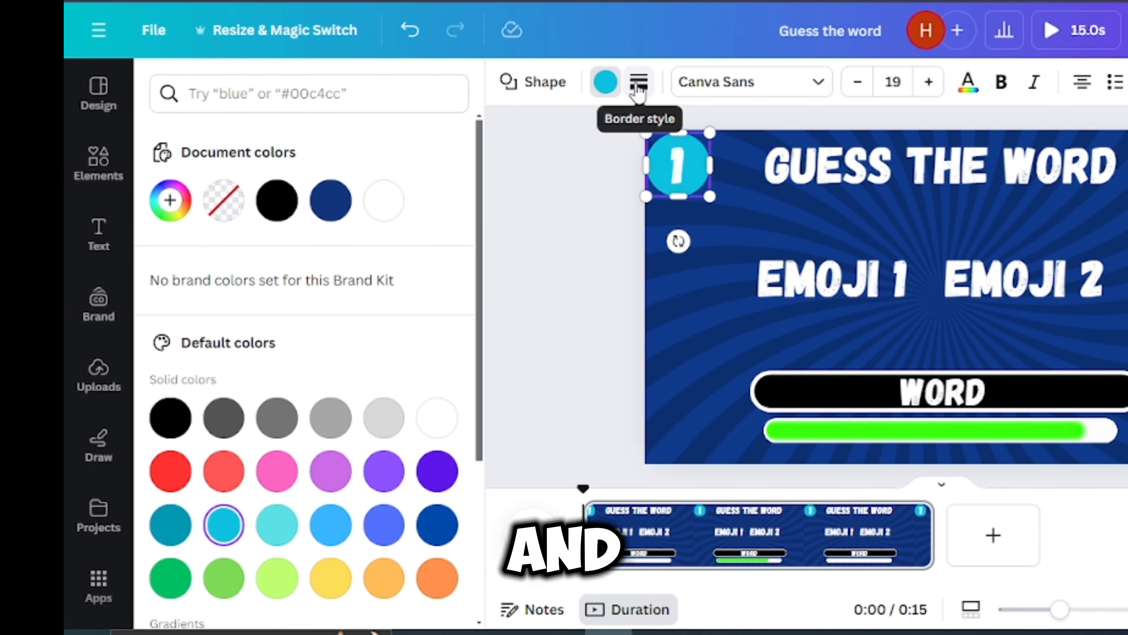
- Add a solid white border to the circle around the number 1
click(638, 84)
drag(678, 208, 711, 208)
click(639, 83)
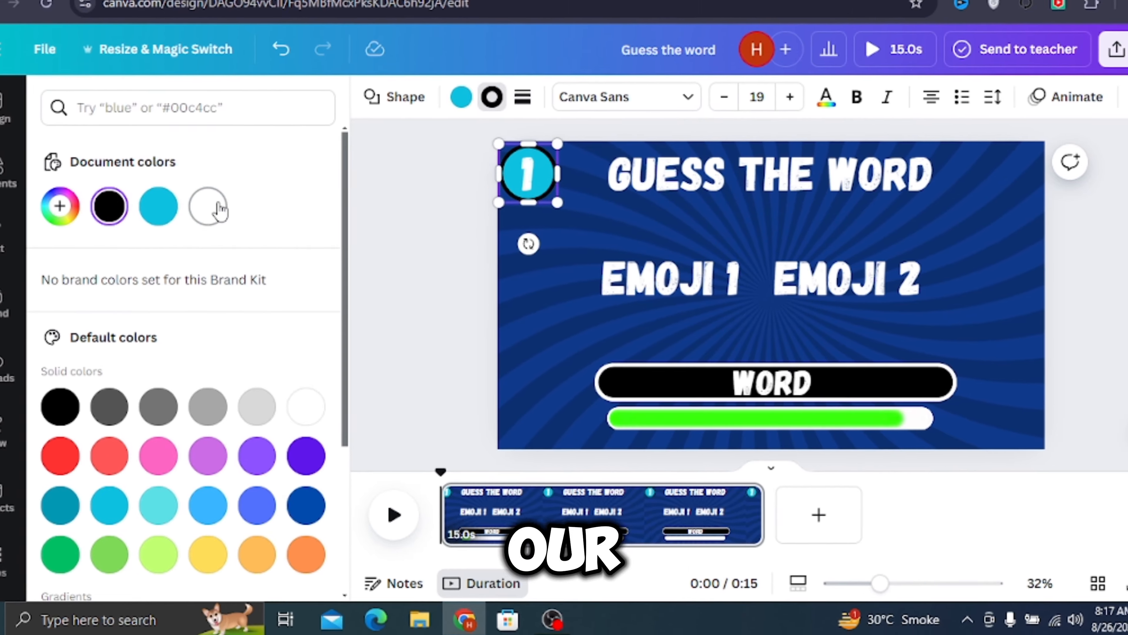
click(334, 201)
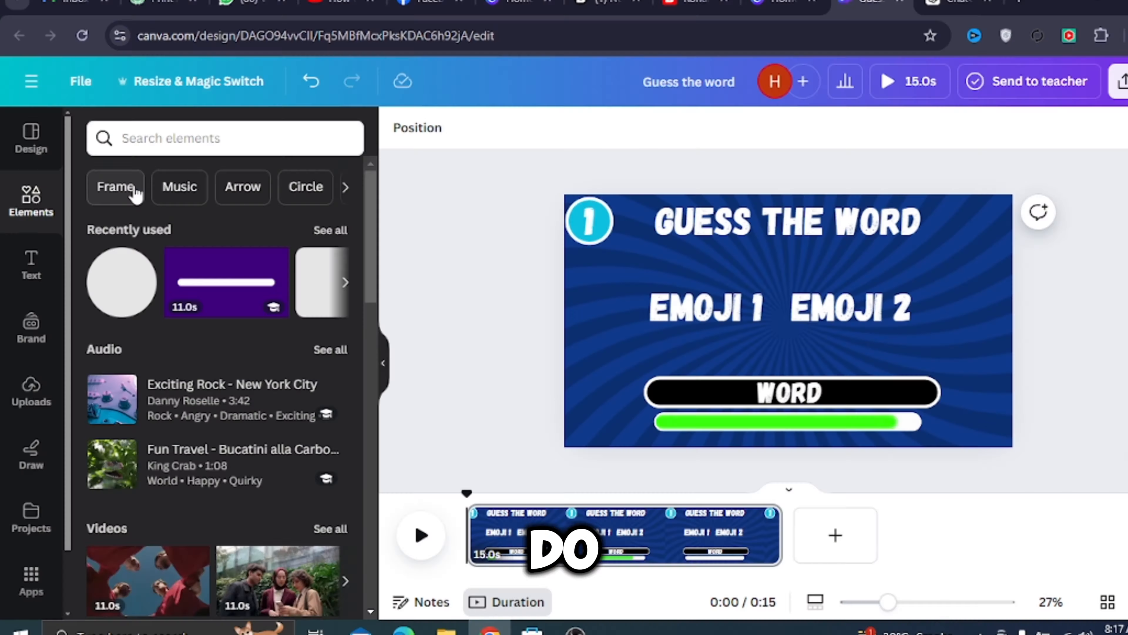
- Add a rounded square picture frame and stretch it into a wide rectangle covering both emoji texts
click(113, 187)
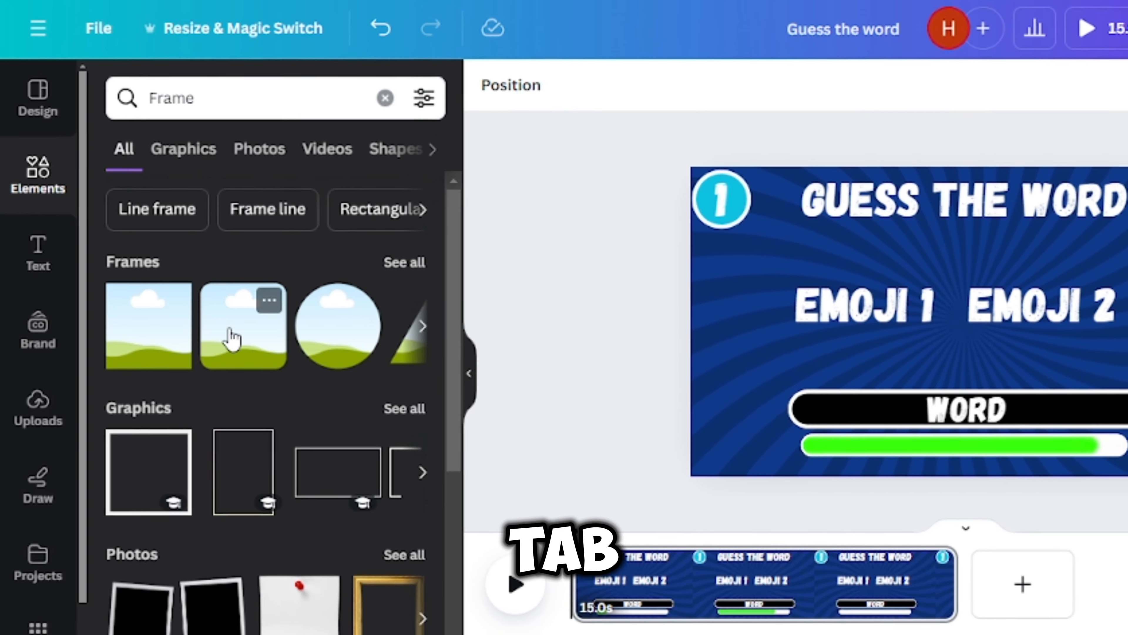
click(229, 327)
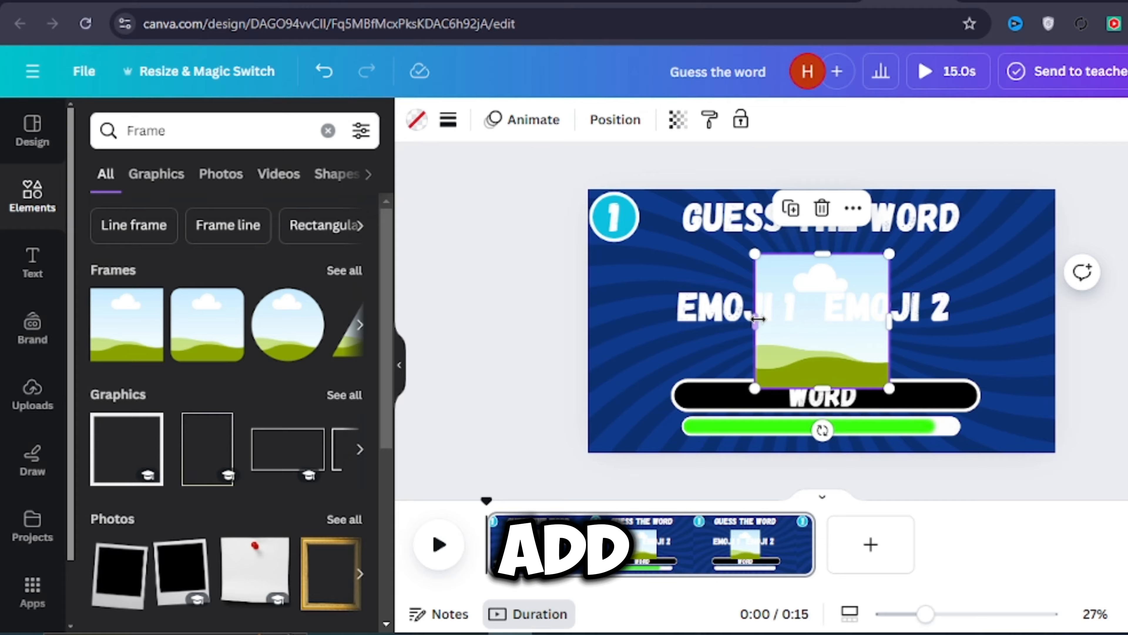
drag(799, 321, 742, 322)
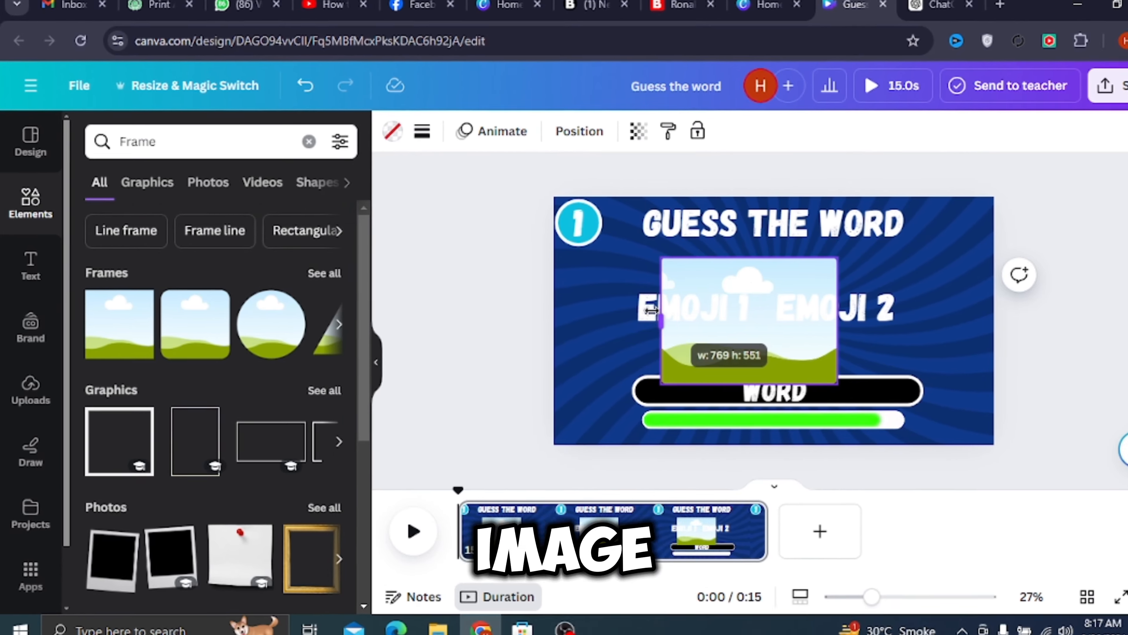
drag(941, 312, 1021, 314)
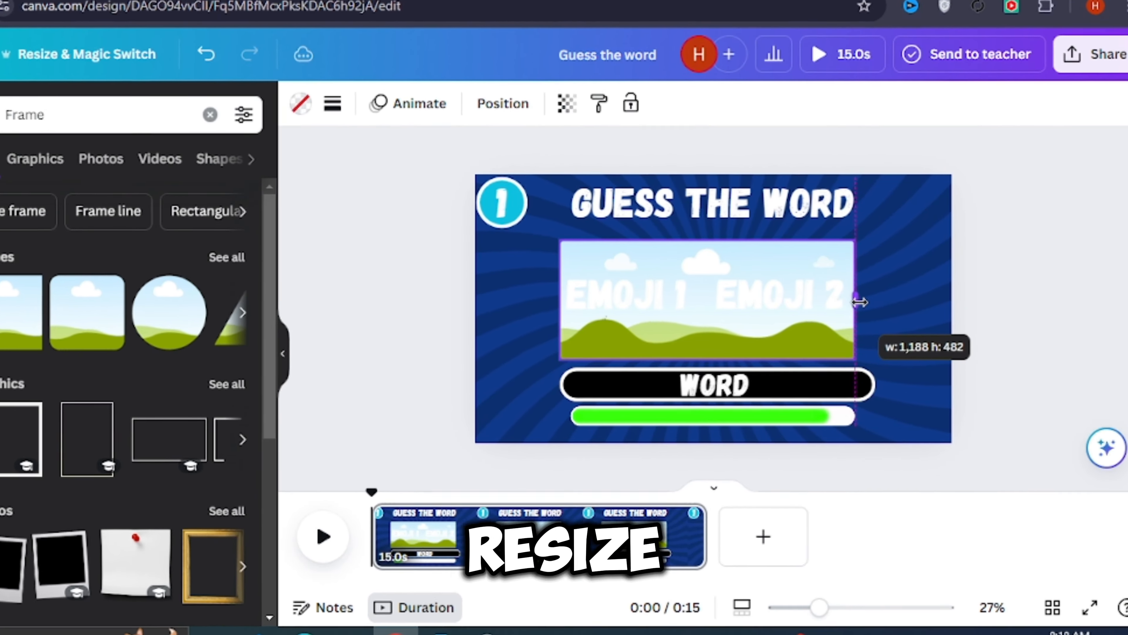
drag(859, 303, 876, 301)
- Set the picture frame's corner rounding to 100 and give it a solid white border of weight 6
click(333, 103)
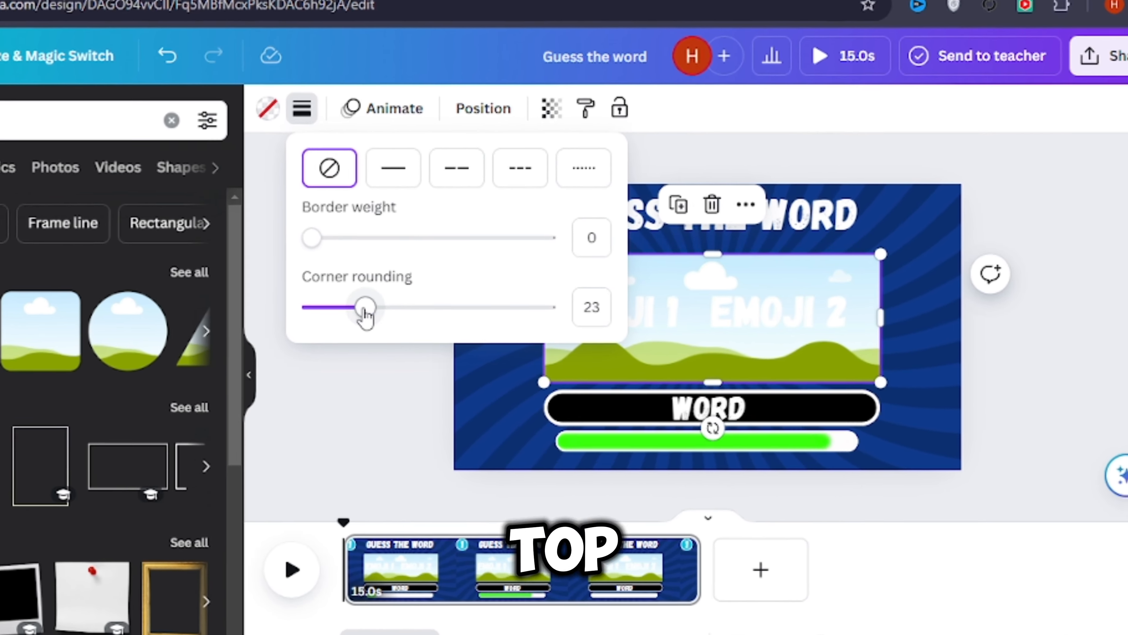
drag(439, 305, 603, 305)
drag(230, 231, 246, 231)
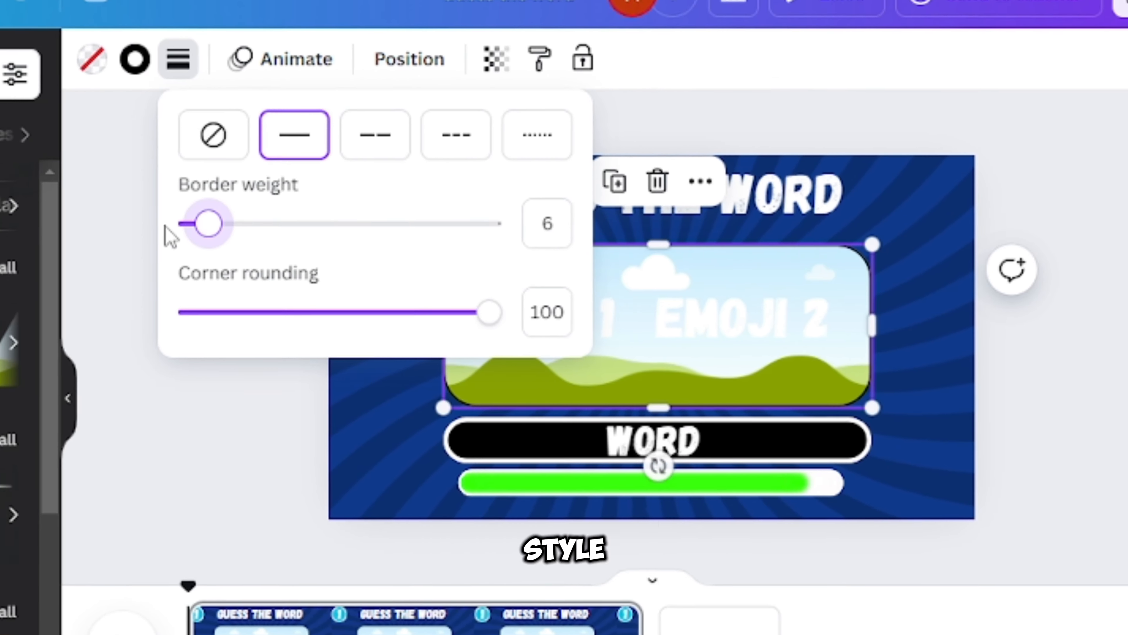
click(218, 94)
click(185, 76)
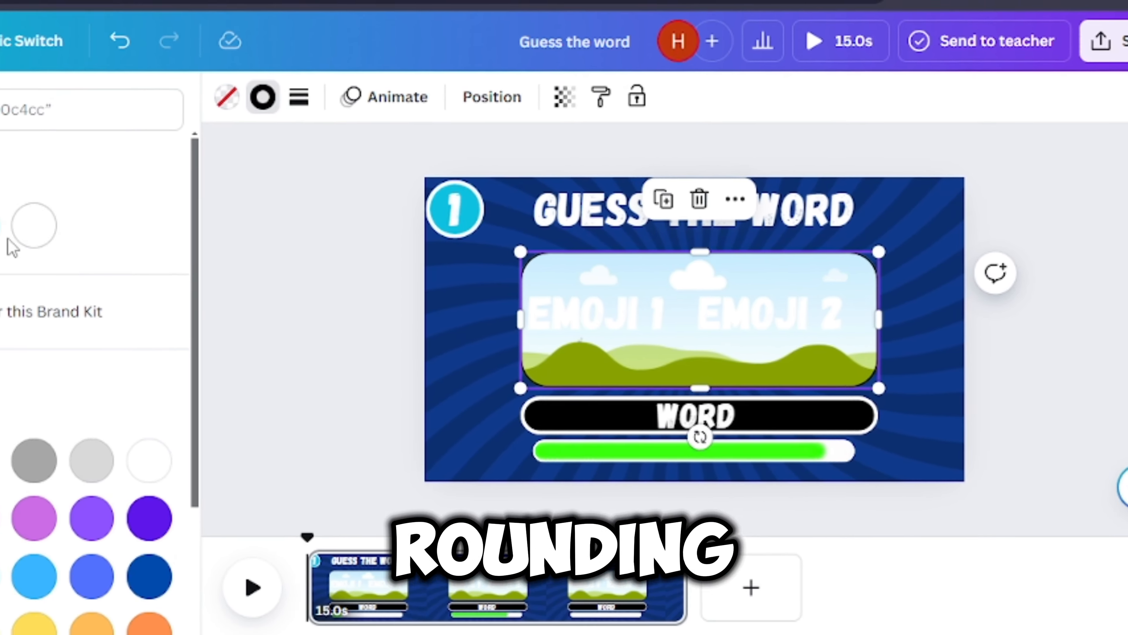
click(31, 222)
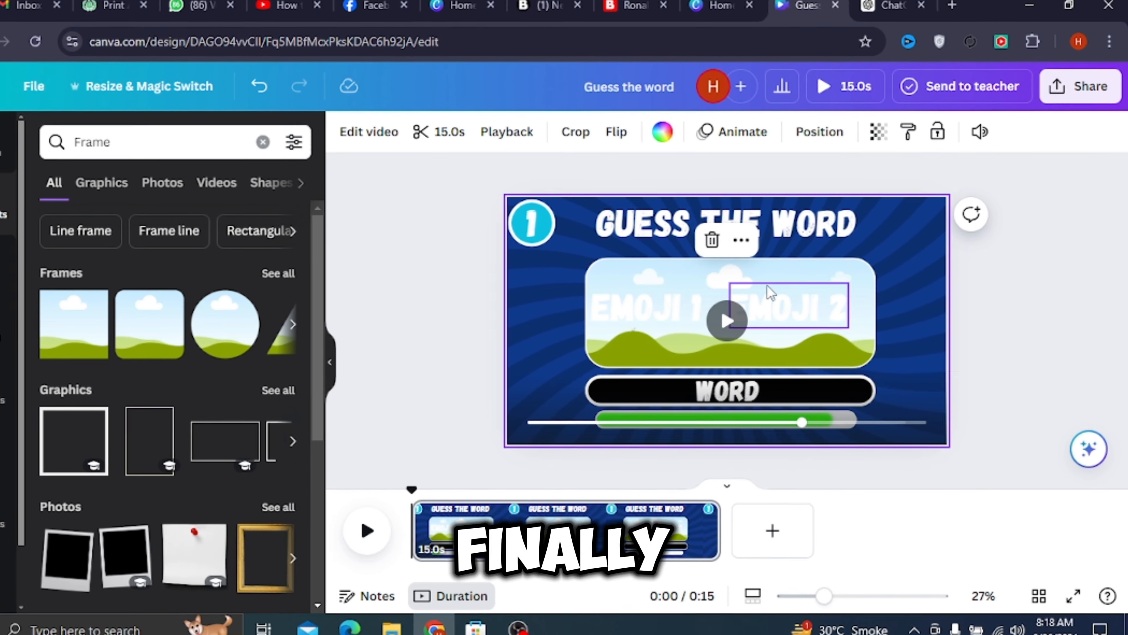
click(739, 296)
click(676, 271)
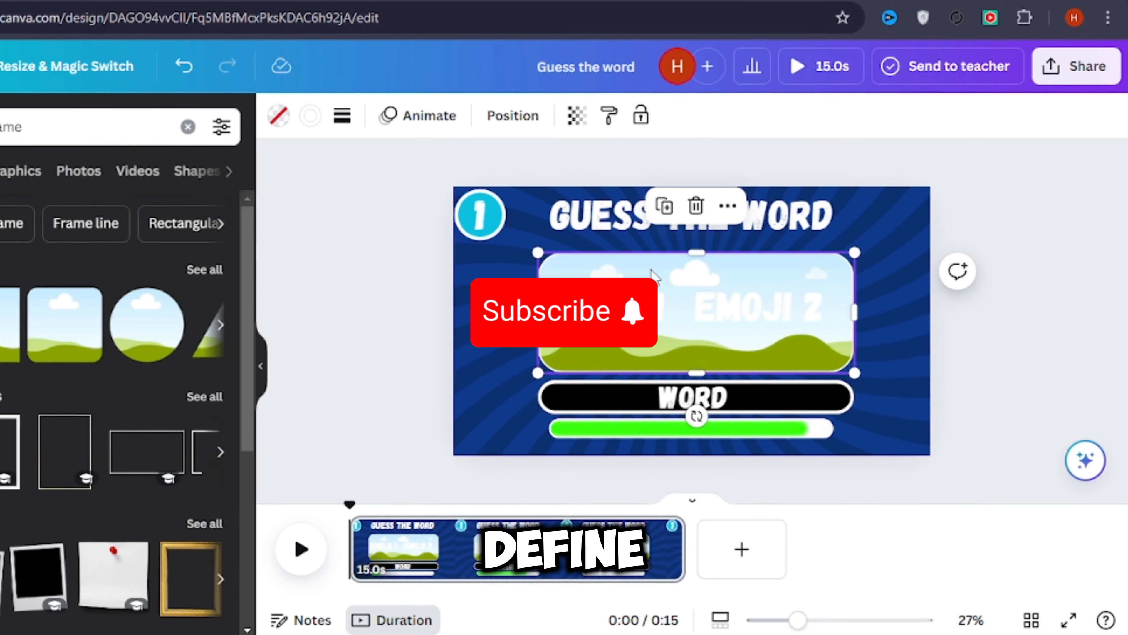
drag(676, 271, 623, 257)
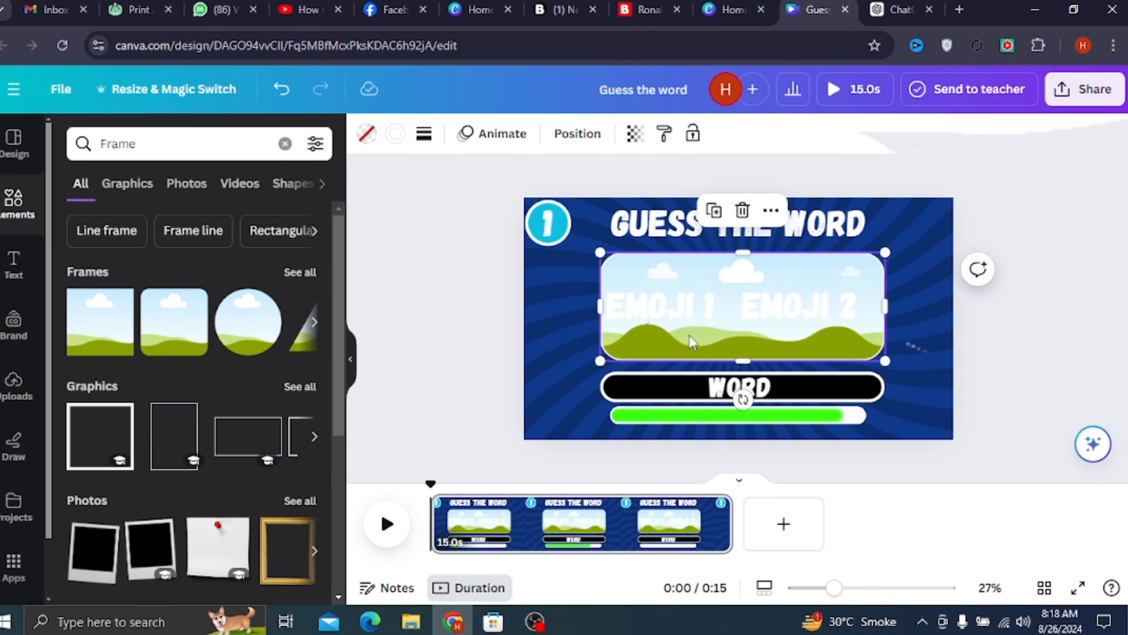
- Select all the elements on the page together and show their timing in the timeline
click(391, 214)
drag(456, 166, 1006, 455)
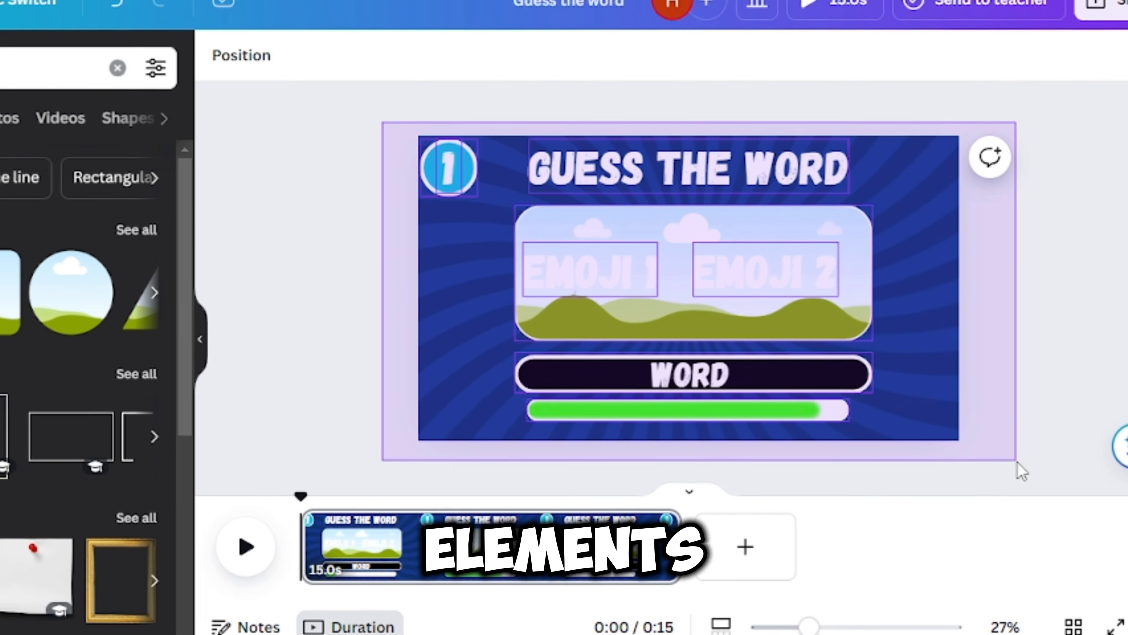
right_click(698, 342)
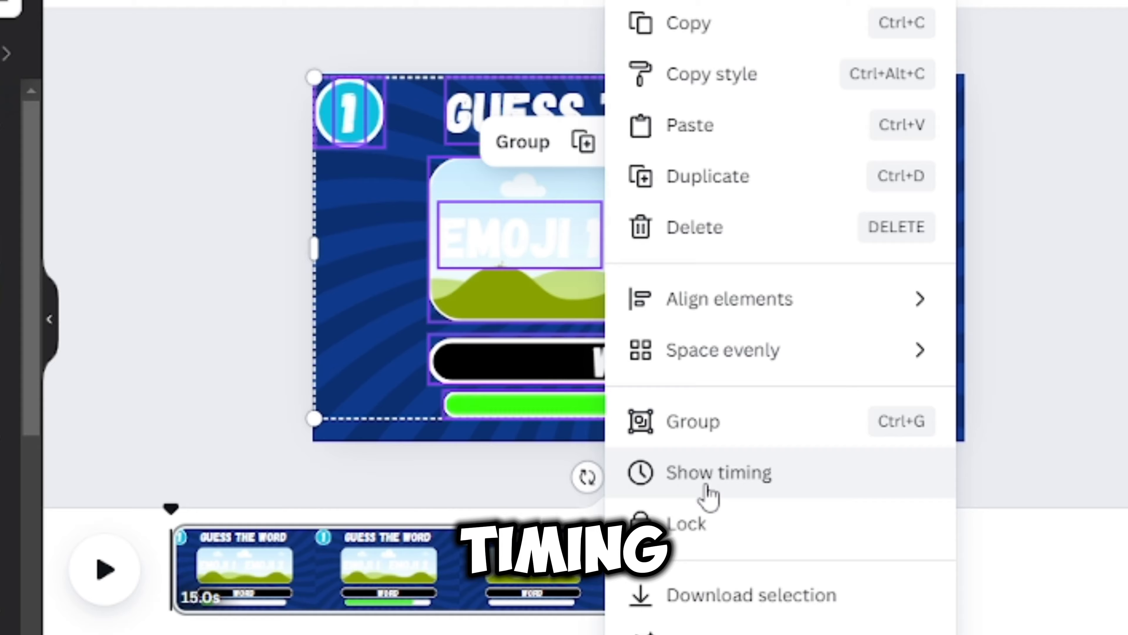
click(720, 478)
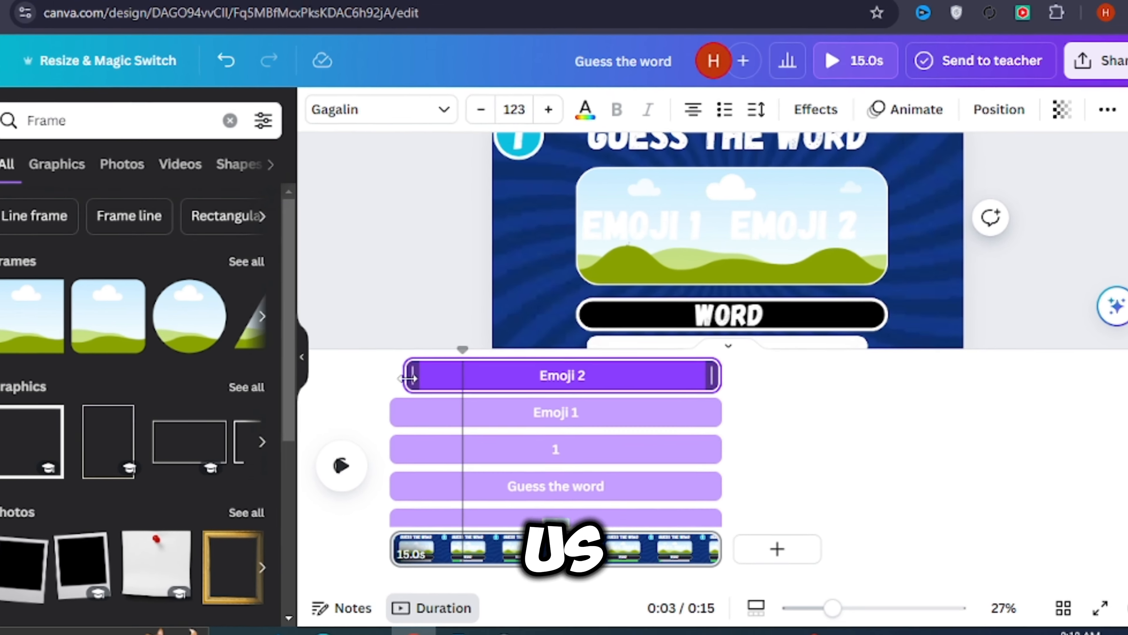
- Trim the start of the Emoji 2 and Emoji 1 texts so both appear at about 2 seconds
drag(408, 378, 436, 375)
click(348, 378)
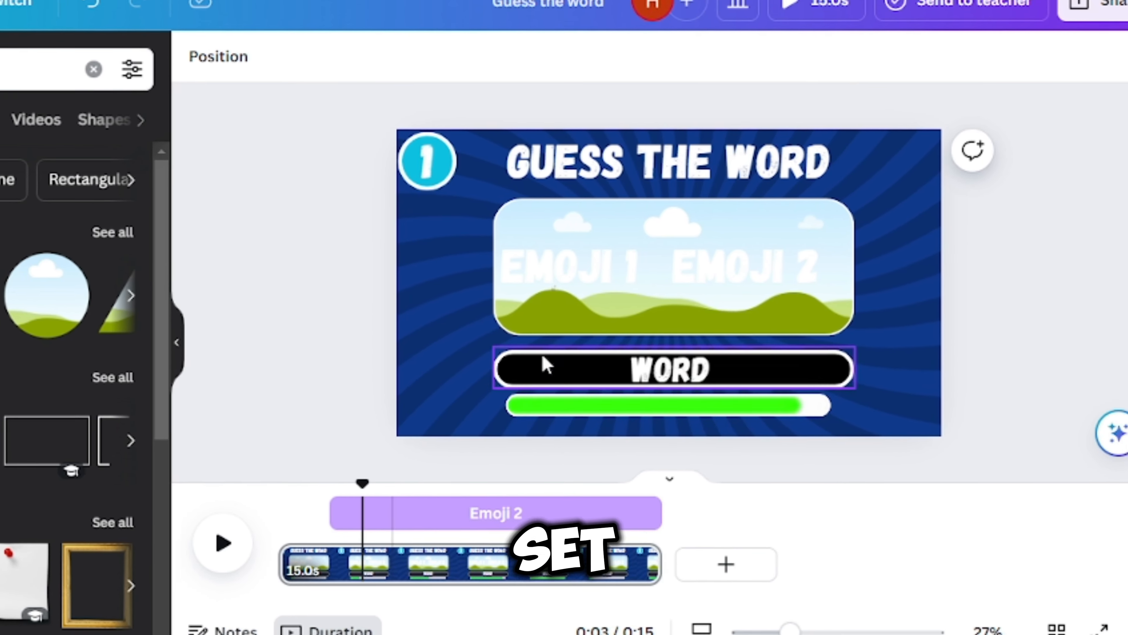
click(590, 268)
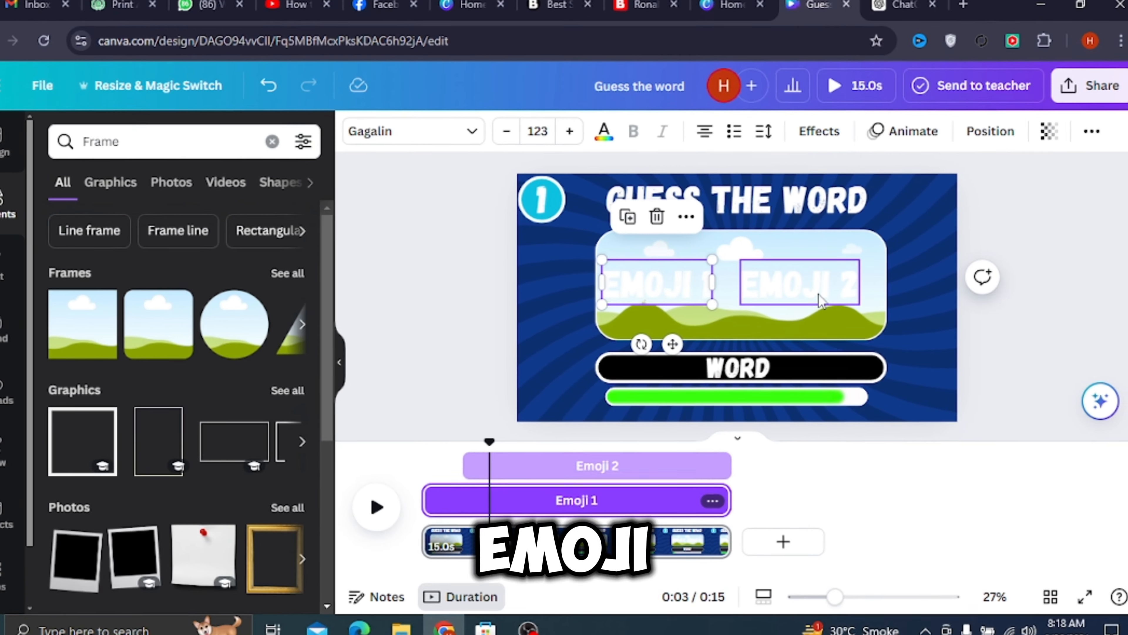
click(737, 271)
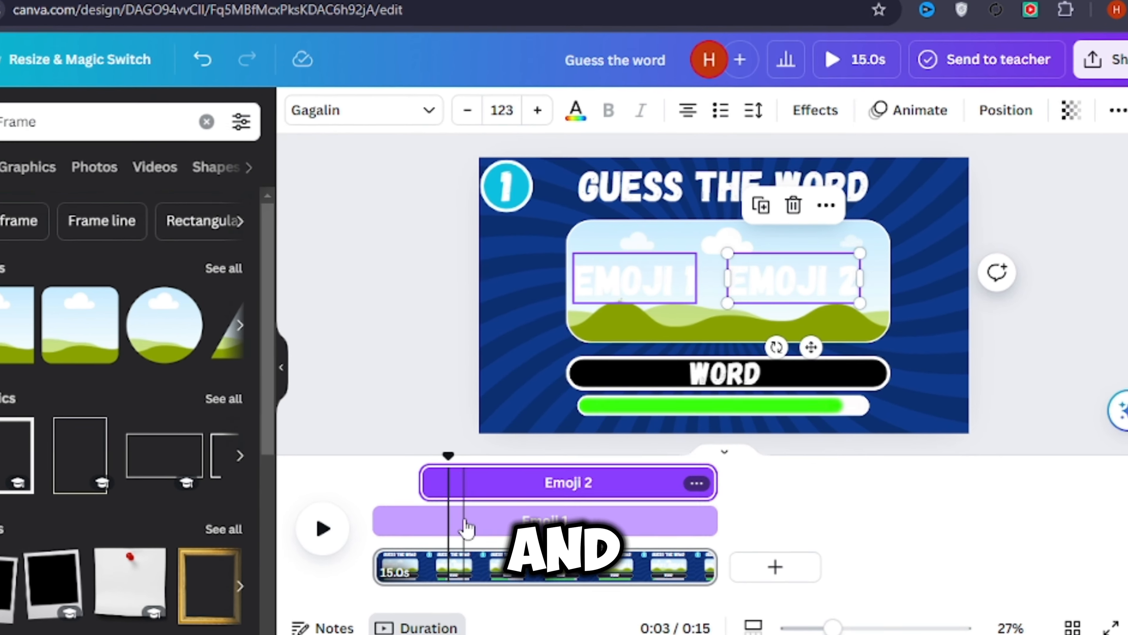
click(464, 521)
drag(380, 521, 424, 520)
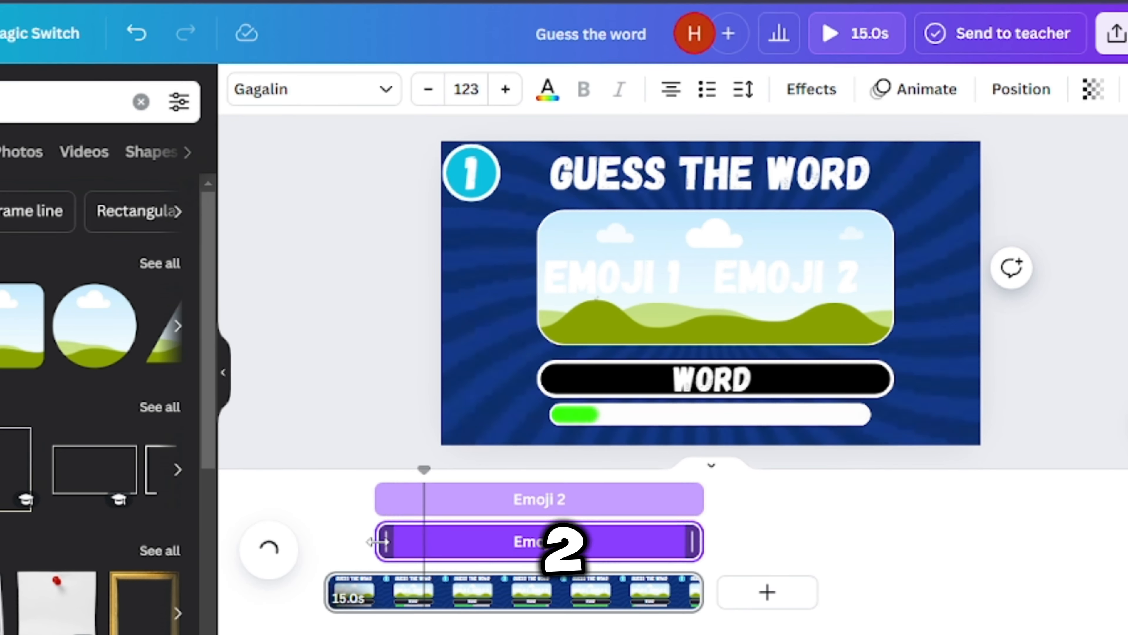
- Trim the emoji texts to end at about 10 seconds, and delay the picture frame's start to that same point
click(498, 445)
click(693, 374)
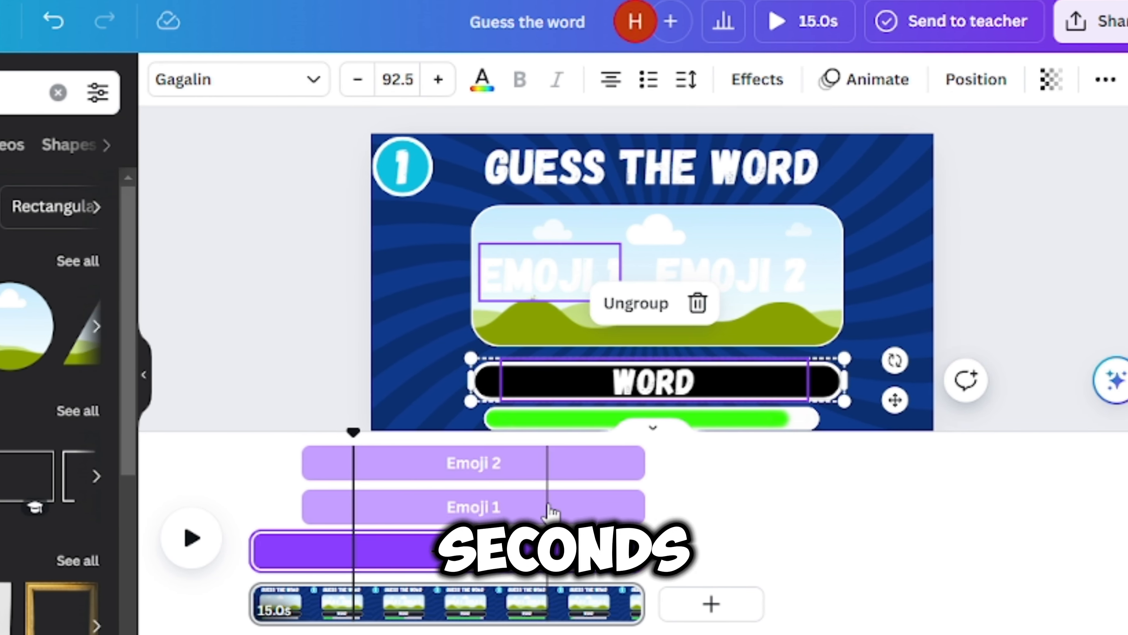
click(581, 509)
drag(671, 509, 620, 509)
drag(549, 510, 505, 509)
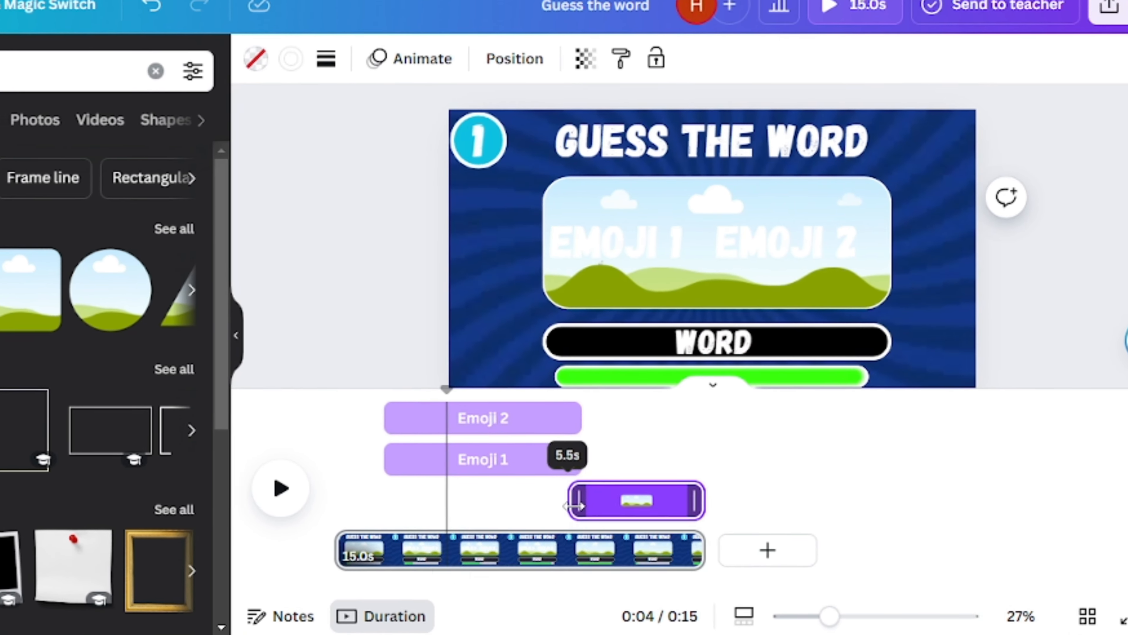
drag(574, 505, 588, 506)
click(611, 445)
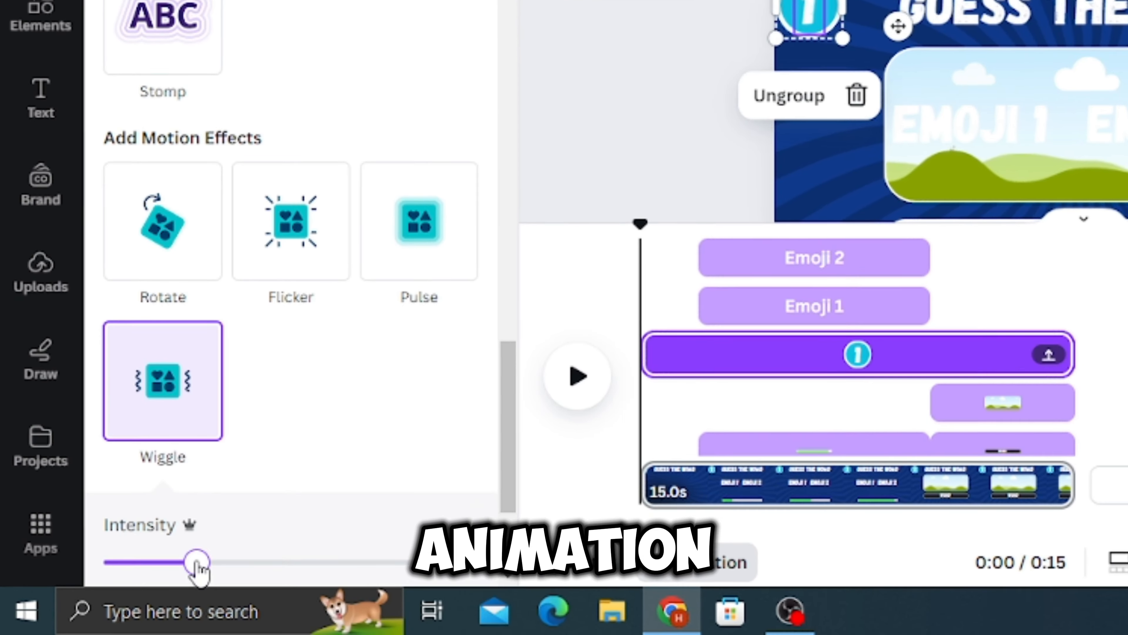
- Lower the Wiggle intensity on the number 1 badge, and apply the Wipe animation to the GUESS THE WORD title
drag(196, 563, 153, 562)
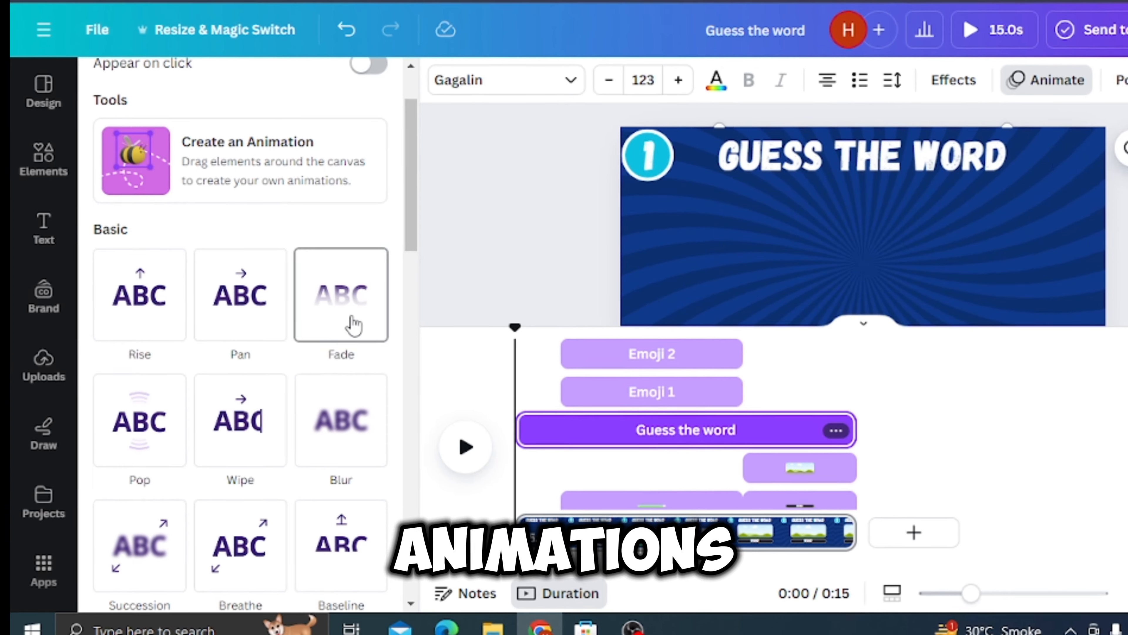
click(229, 424)
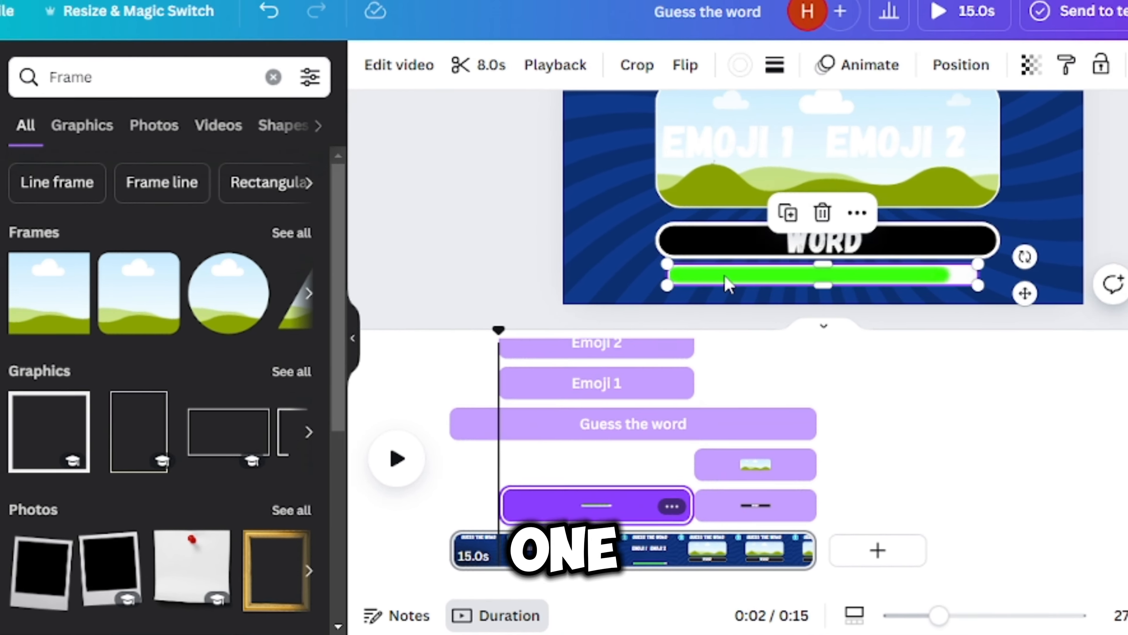
- Apply an animation to the green loading bar
click(823, 73)
click(158, 414)
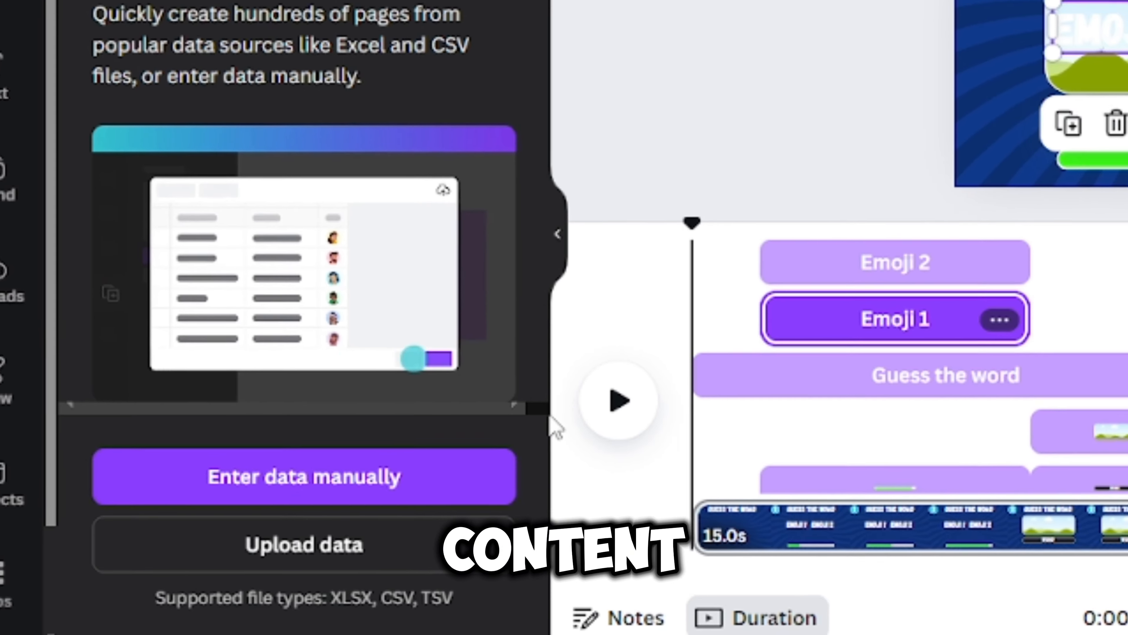
- Choose manual data entry for creating the pages in bulk and clear the default table
click(345, 479)
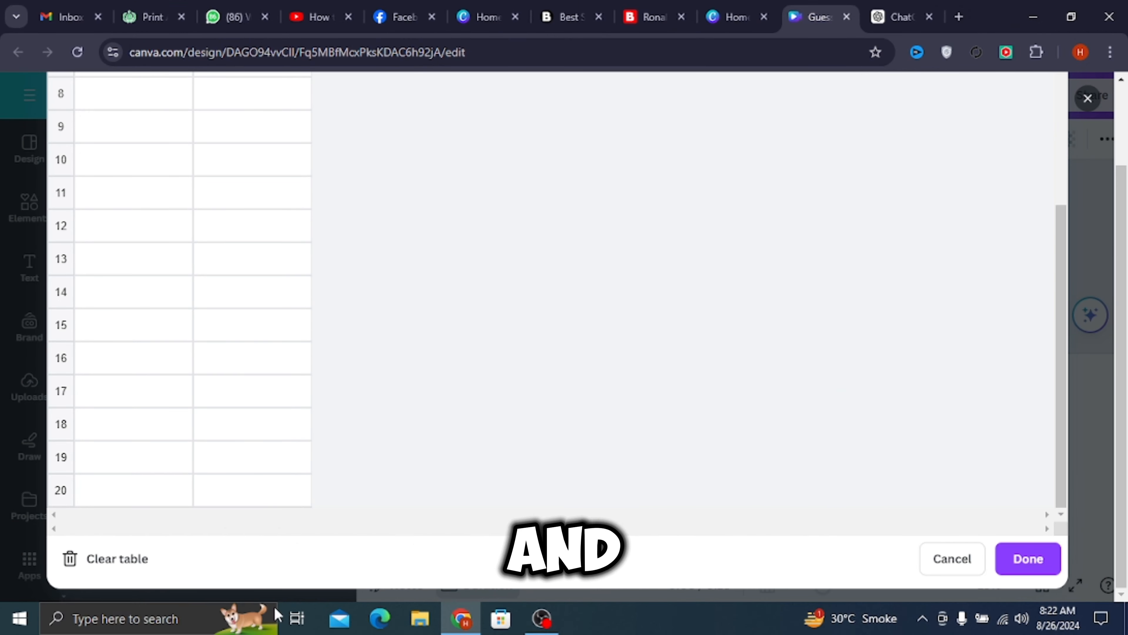
click(118, 570)
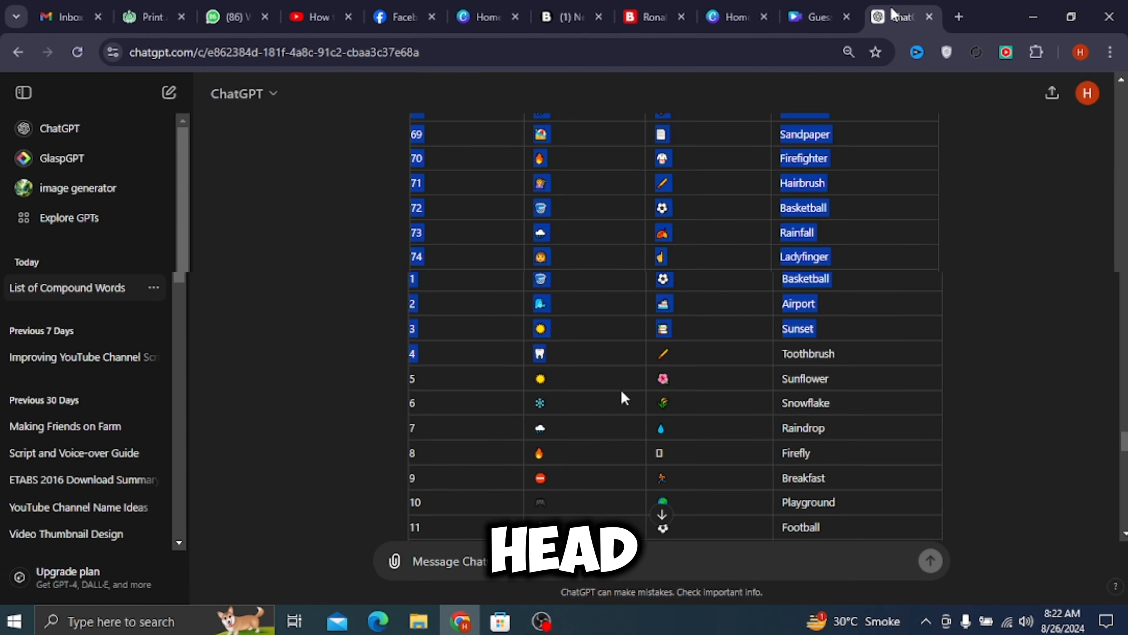
- Copy the complete table of numbers, emojis and words from the ChatGPT reply, through row 80 (Starfish)
drag(622, 395, 905, 534)
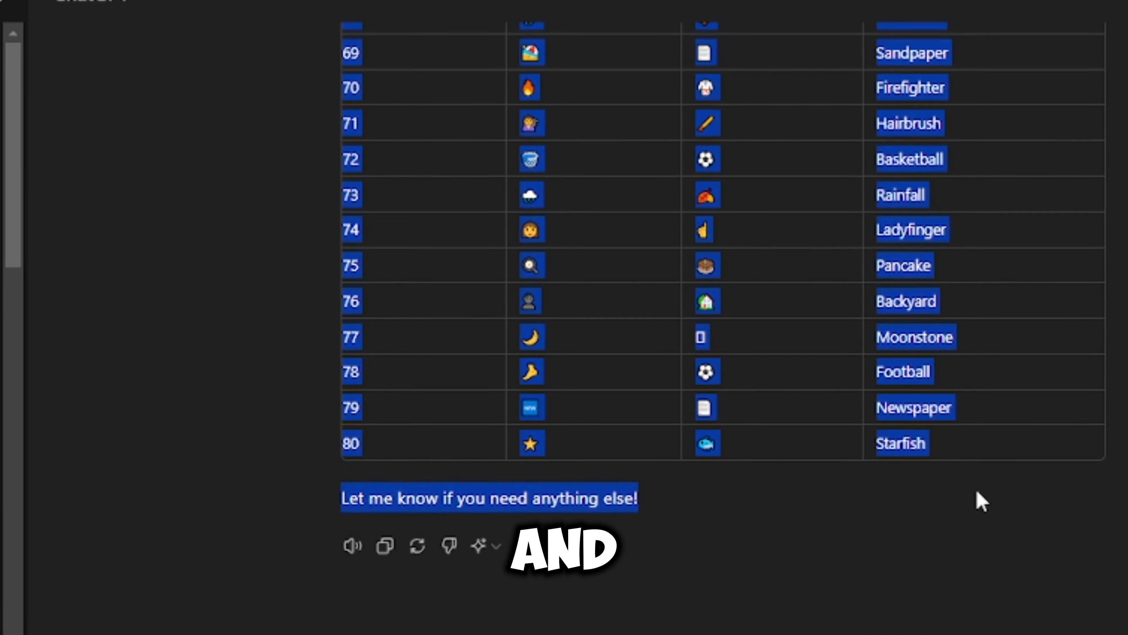
drag(980, 501, 959, 449)
right_click(955, 447)
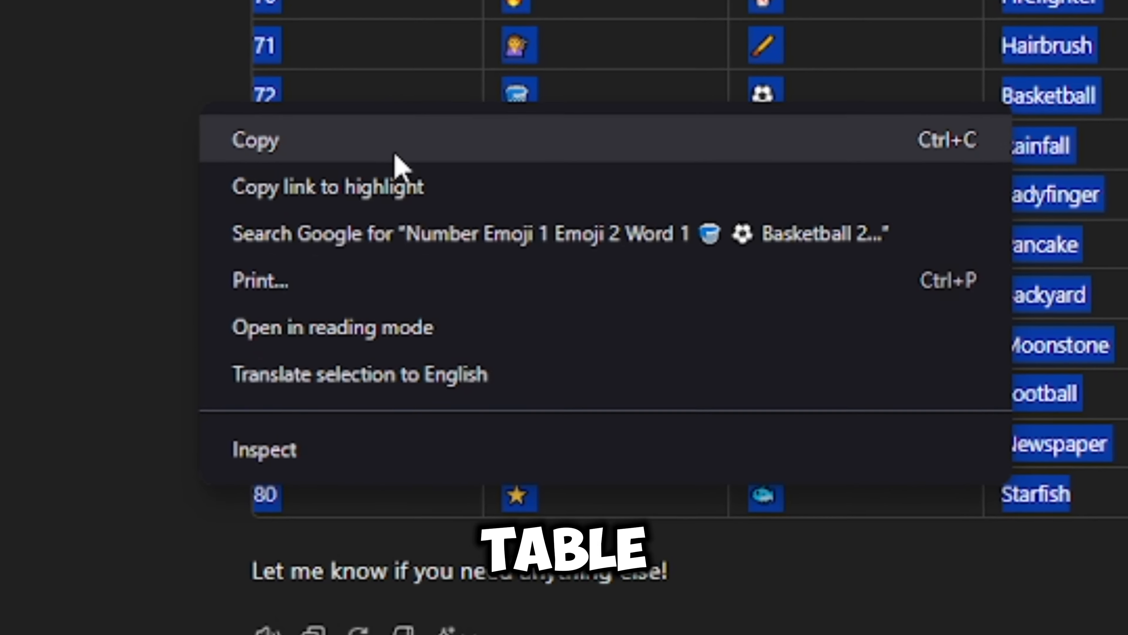
click(394, 155)
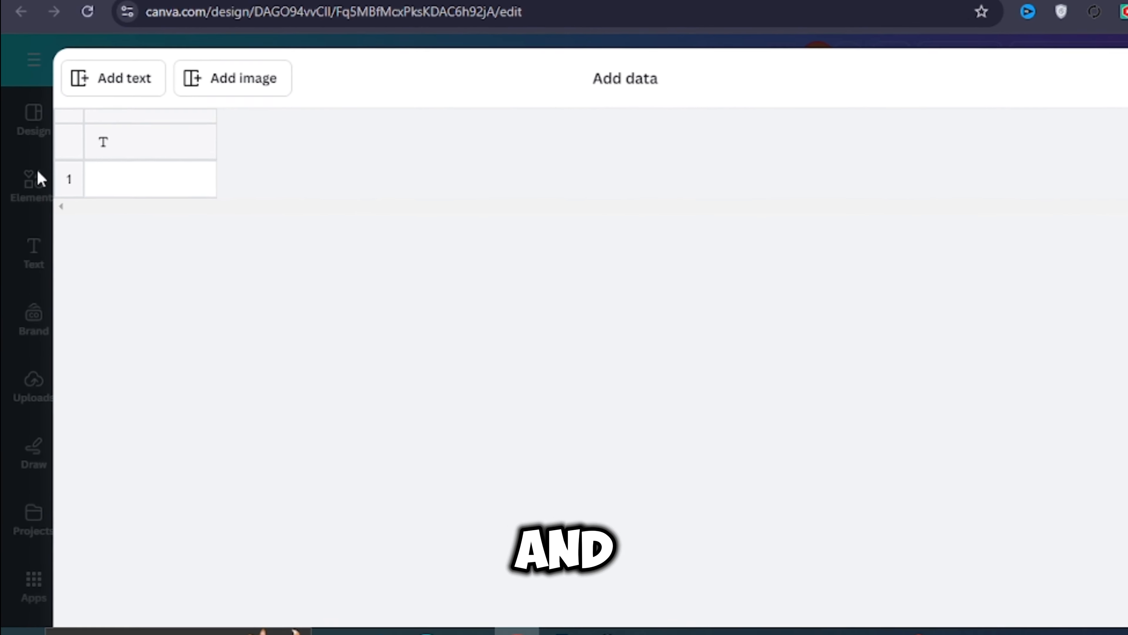
- Paste the copied table into the Canva bulk-create data grid, check its rows from top to bottom, and save the data
right_click(128, 115)
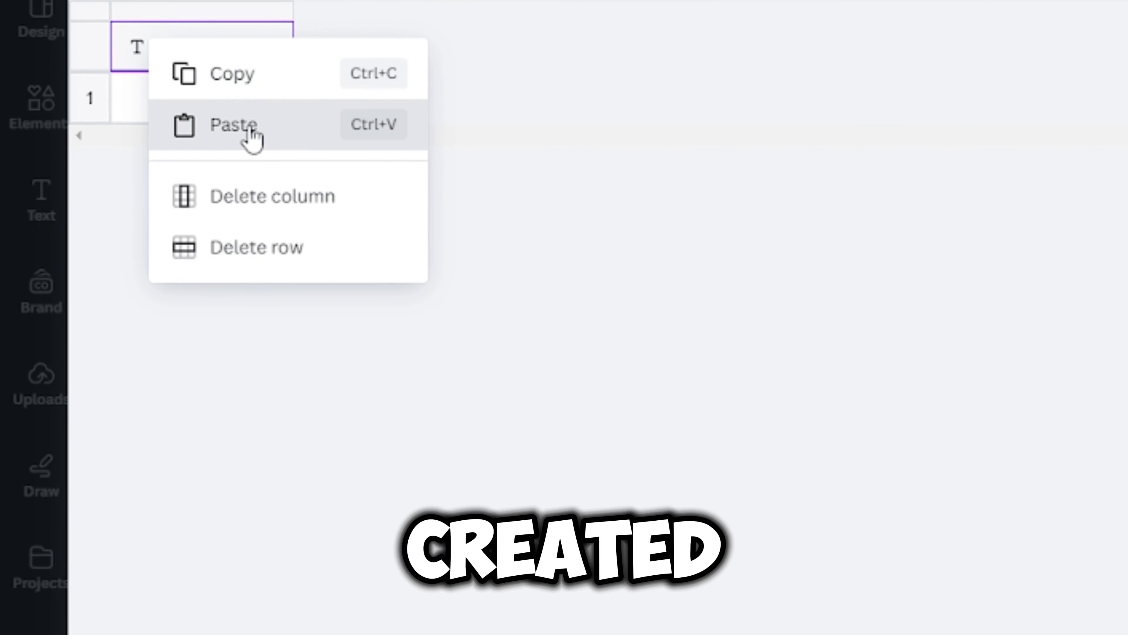
click(204, 183)
scroll(402, 297, down, 10)
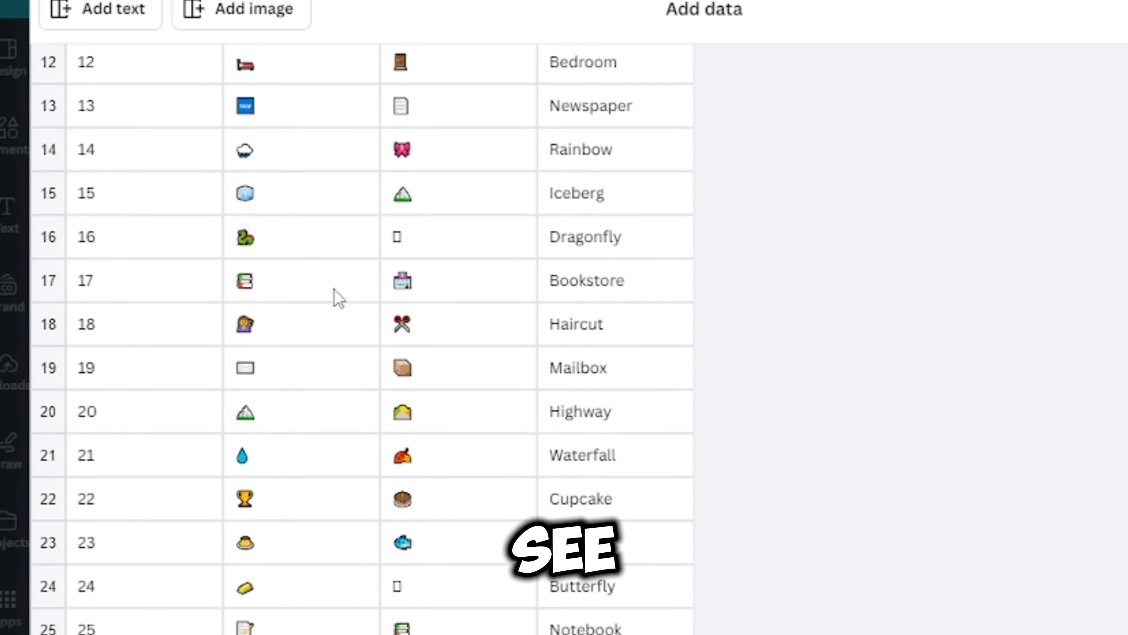
scroll(311, 296, down, 15)
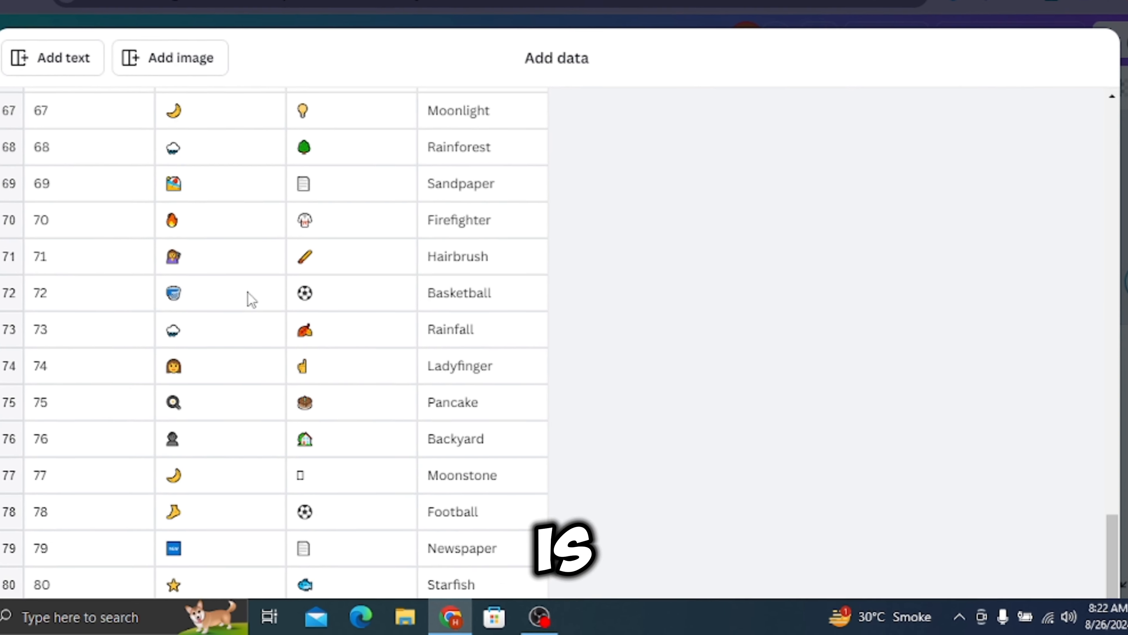
scroll(146, 422, up, 18)
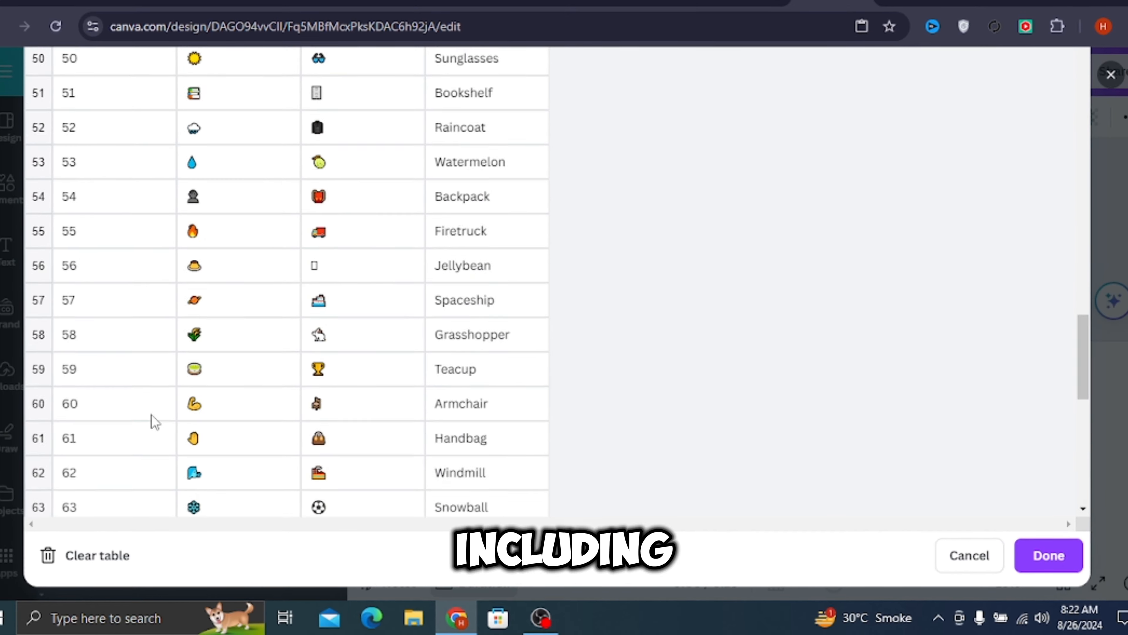
scroll(157, 409, up, 6)
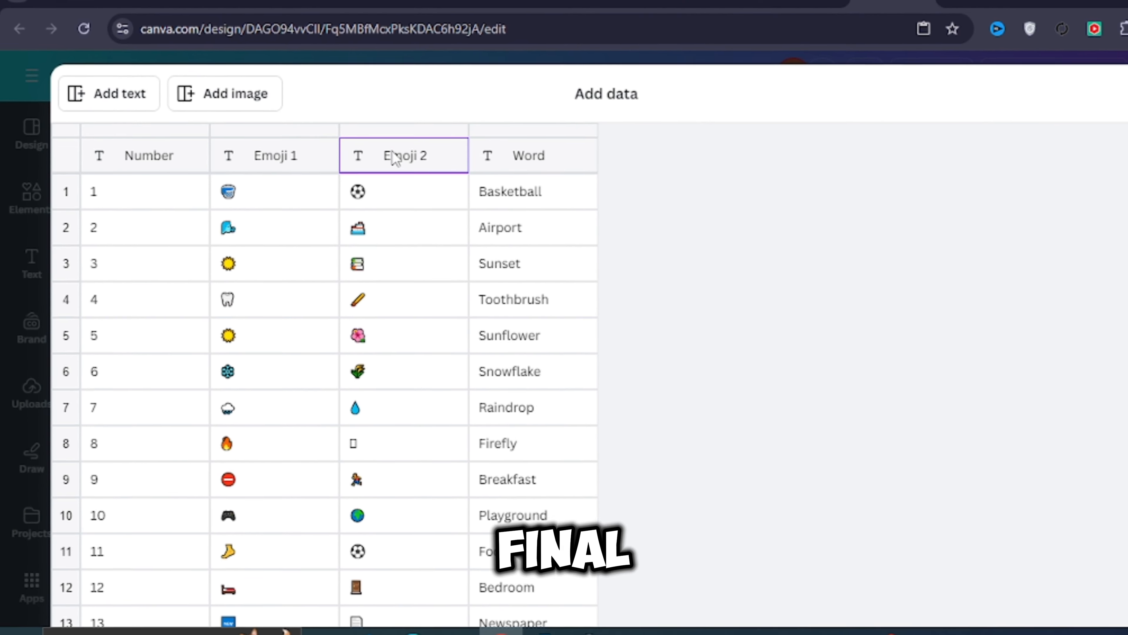
scroll(372, 443, down, 20)
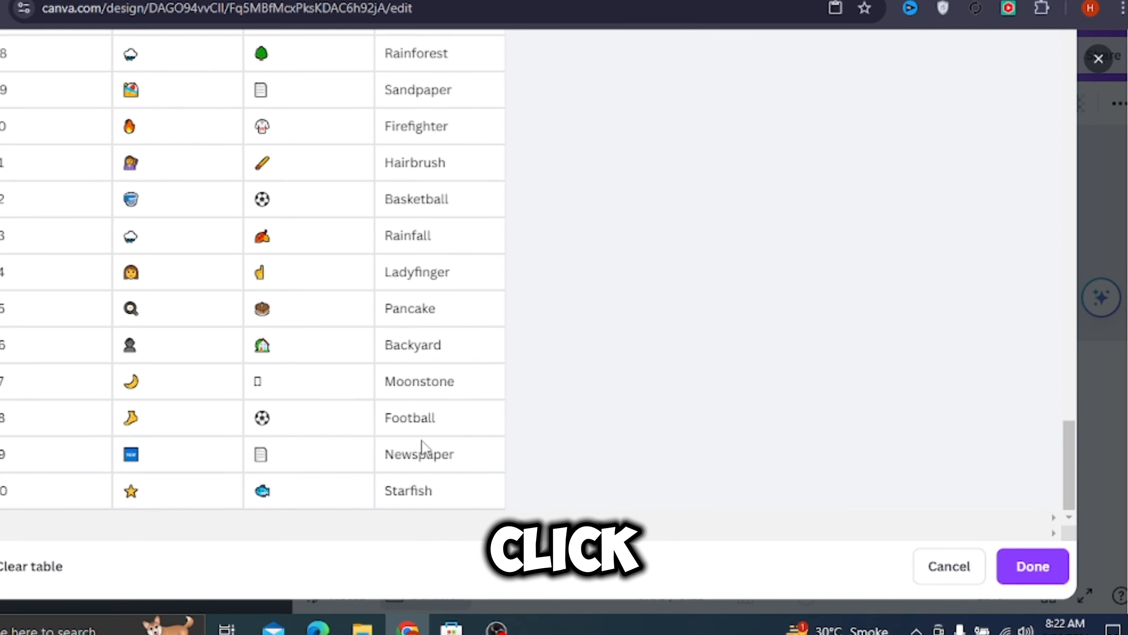
click(1005, 576)
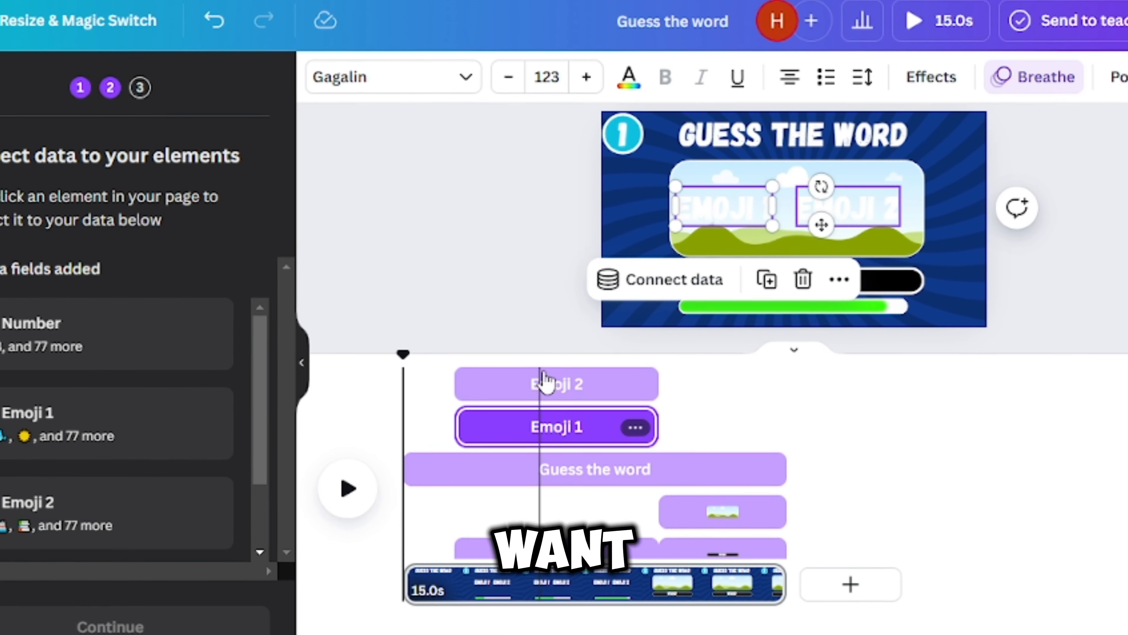
- Connect the EMOJI 1 text to the Emoji 1 data field and the EMOJI 2 text to the Emoji 2 field
right_click(703, 218)
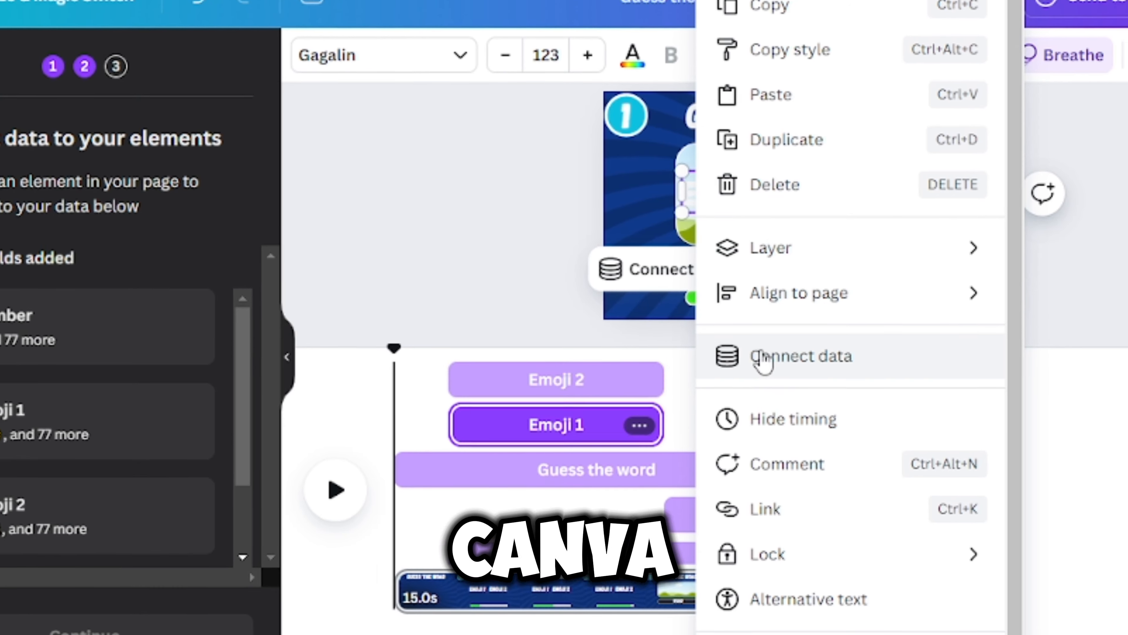
click(760, 355)
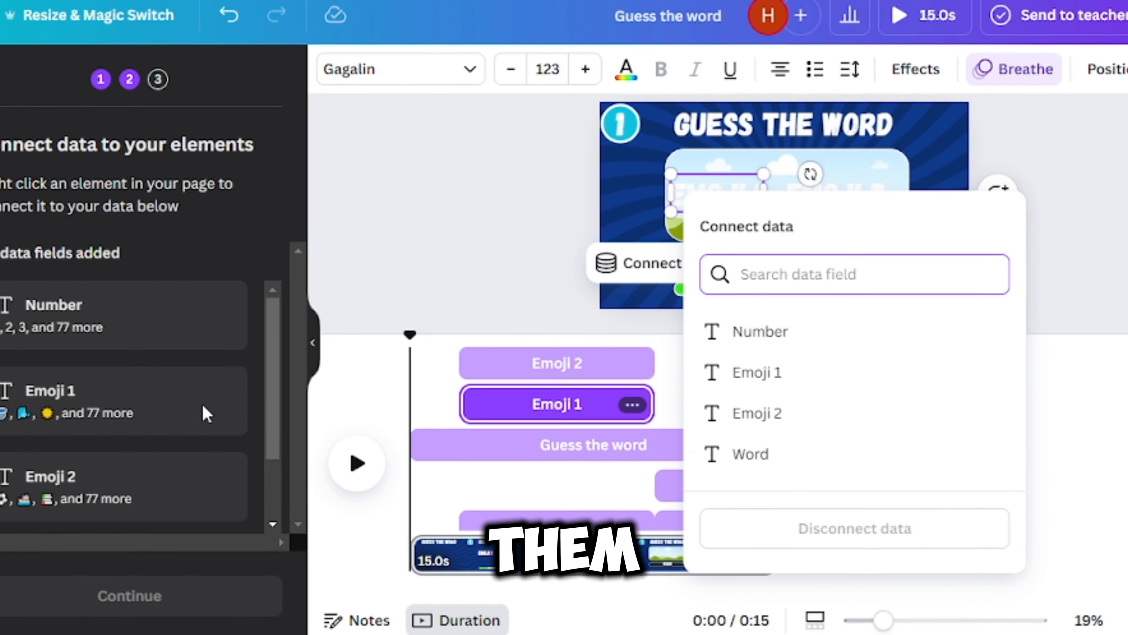
click(739, 368)
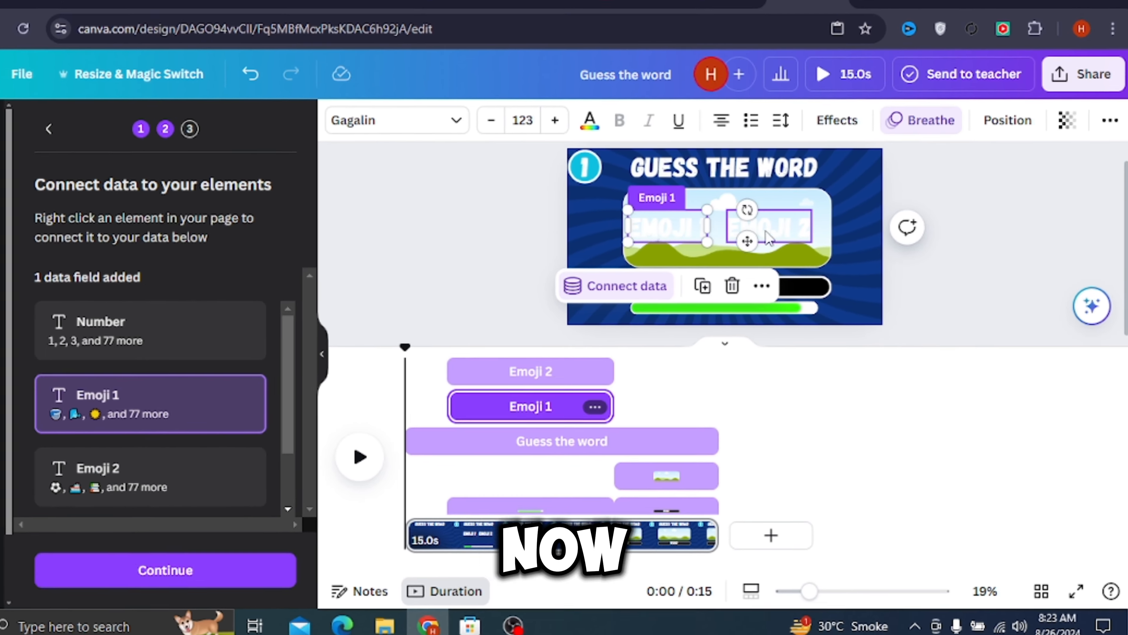
click(775, 245)
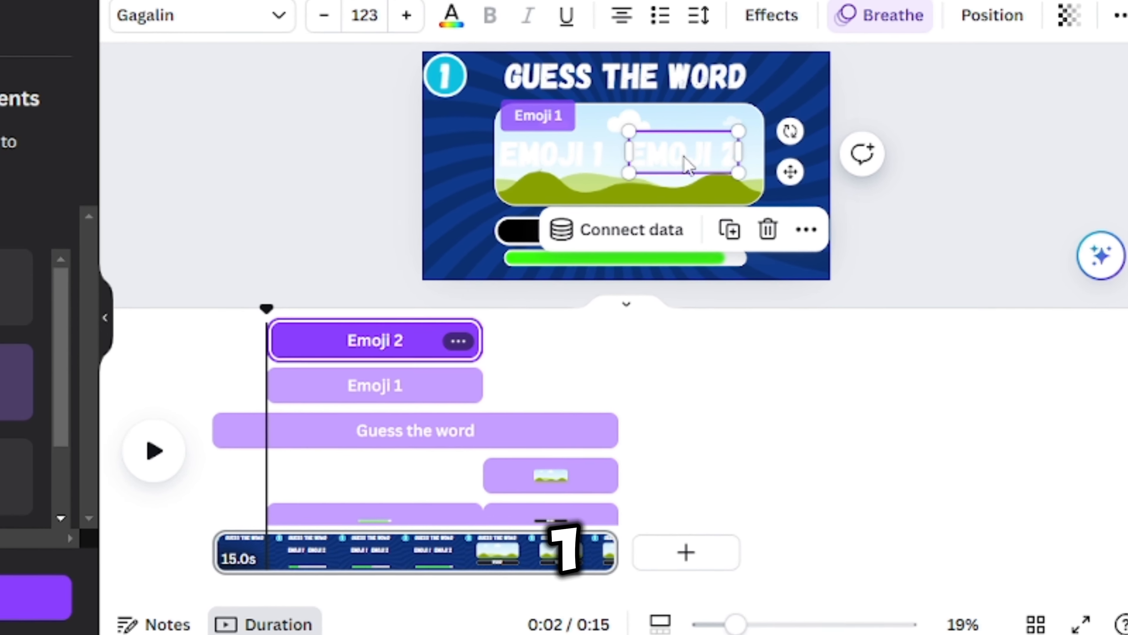
click(622, 221)
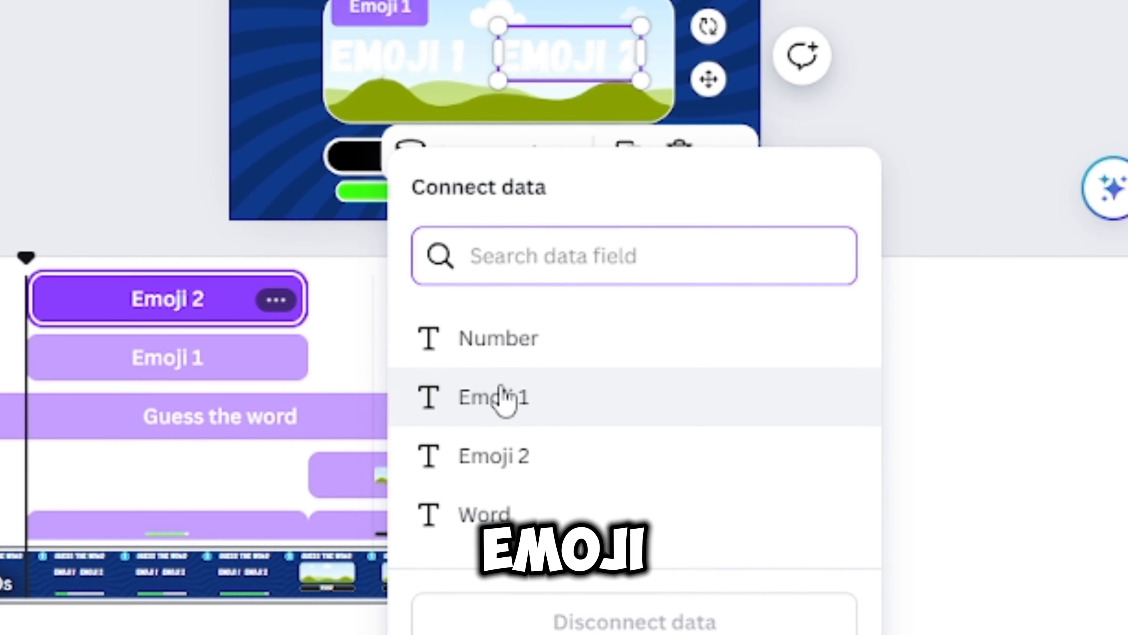
click(533, 458)
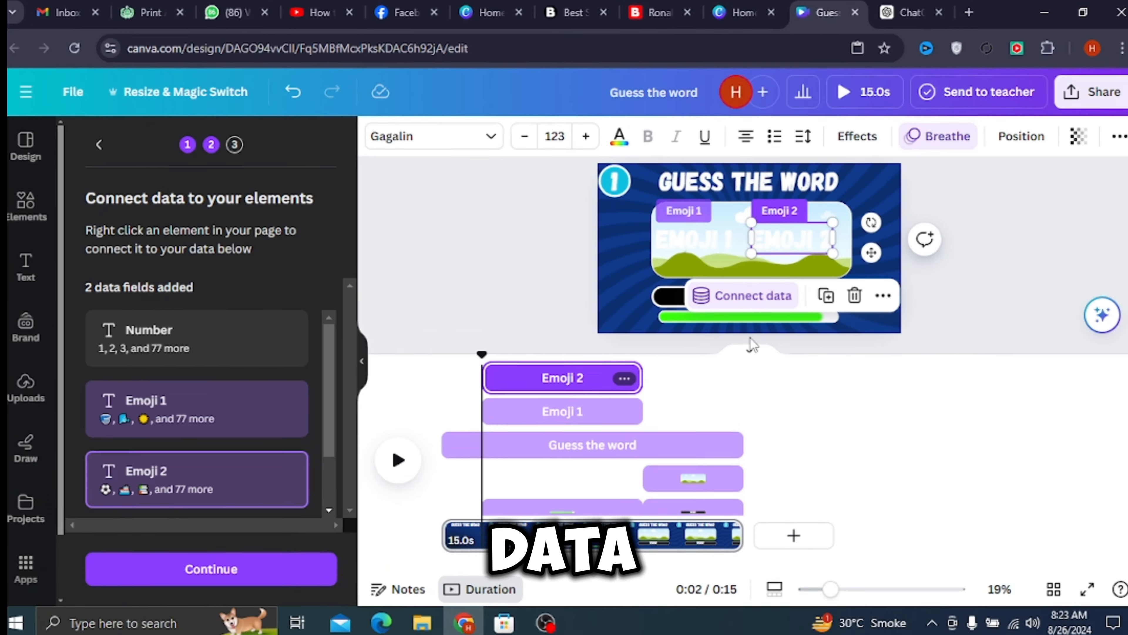
- Connect the number badge to the Number data field and the black answer bar's text to the Word field
click(614, 181)
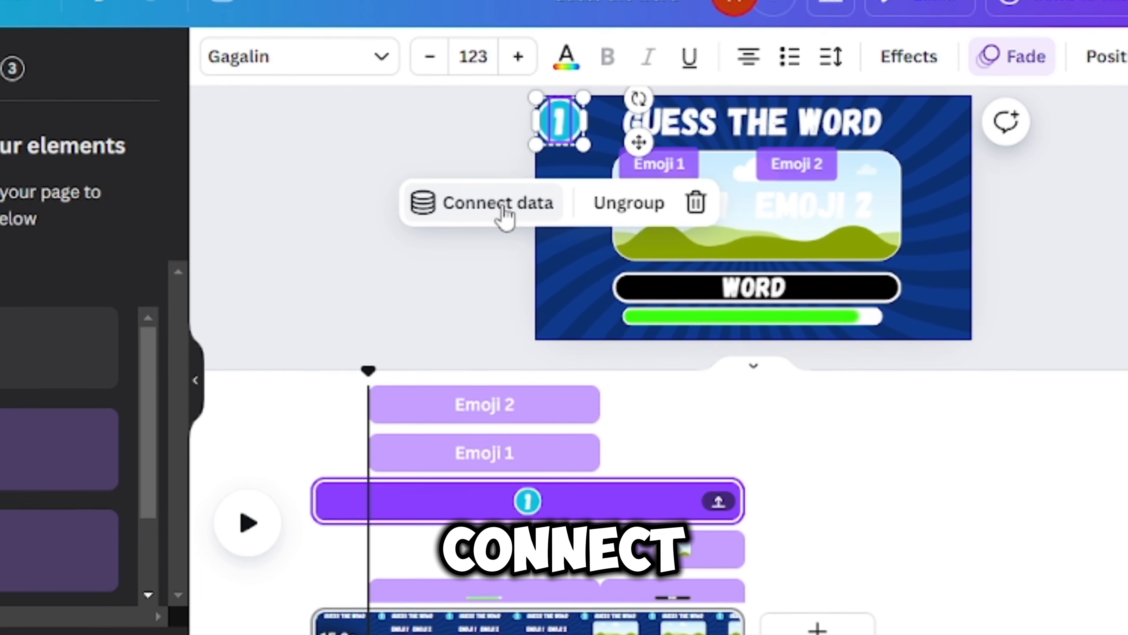
click(504, 213)
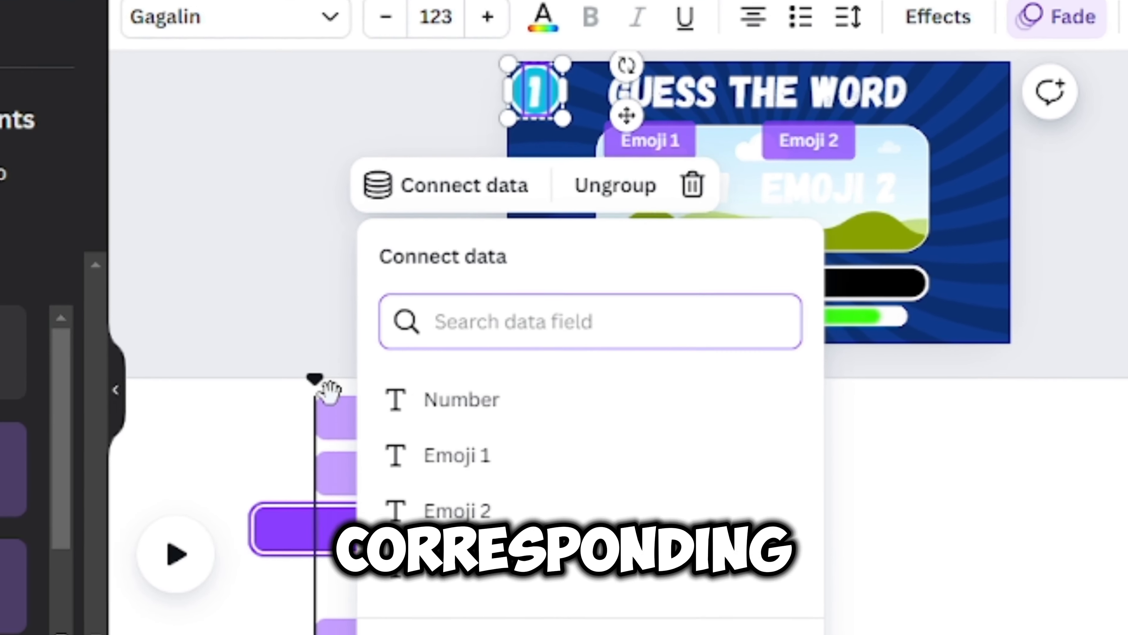
click(471, 402)
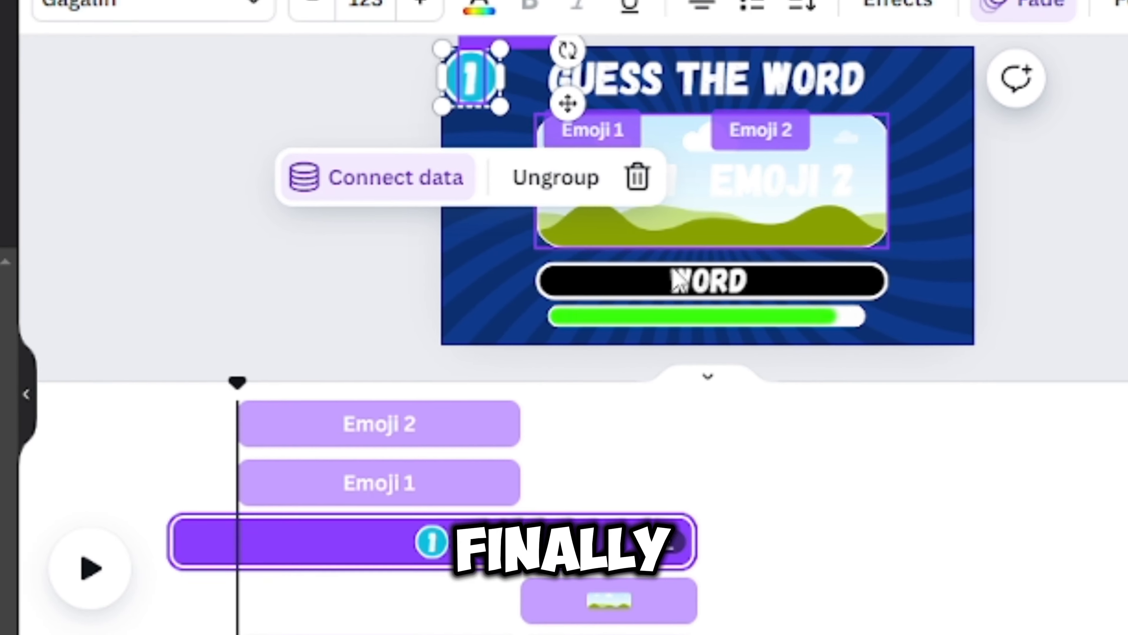
click(636, 288)
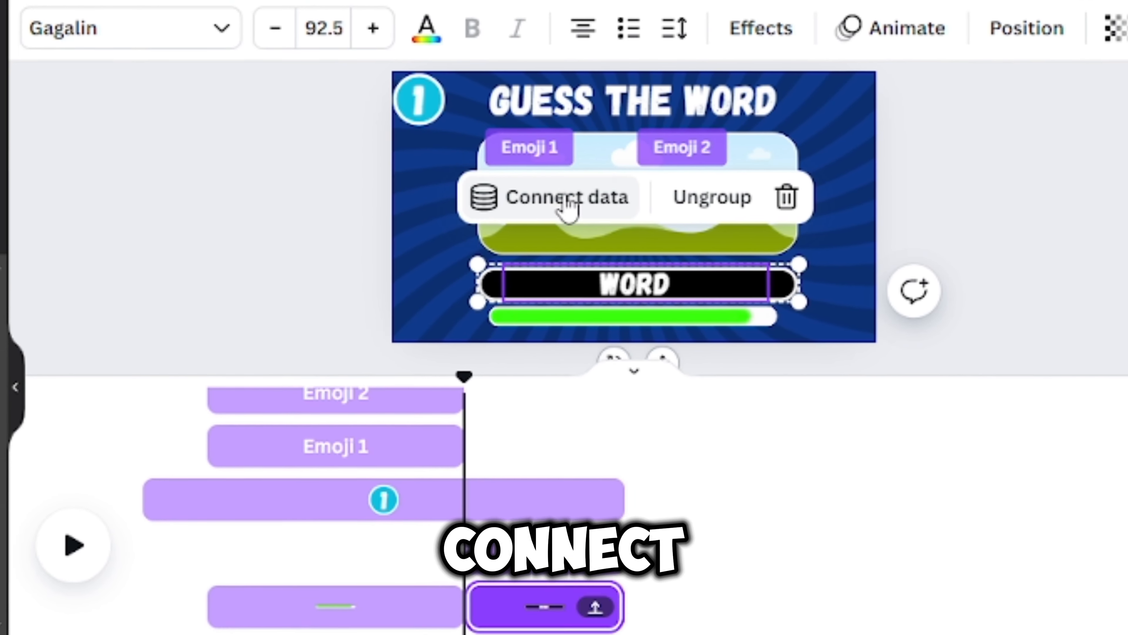
click(558, 205)
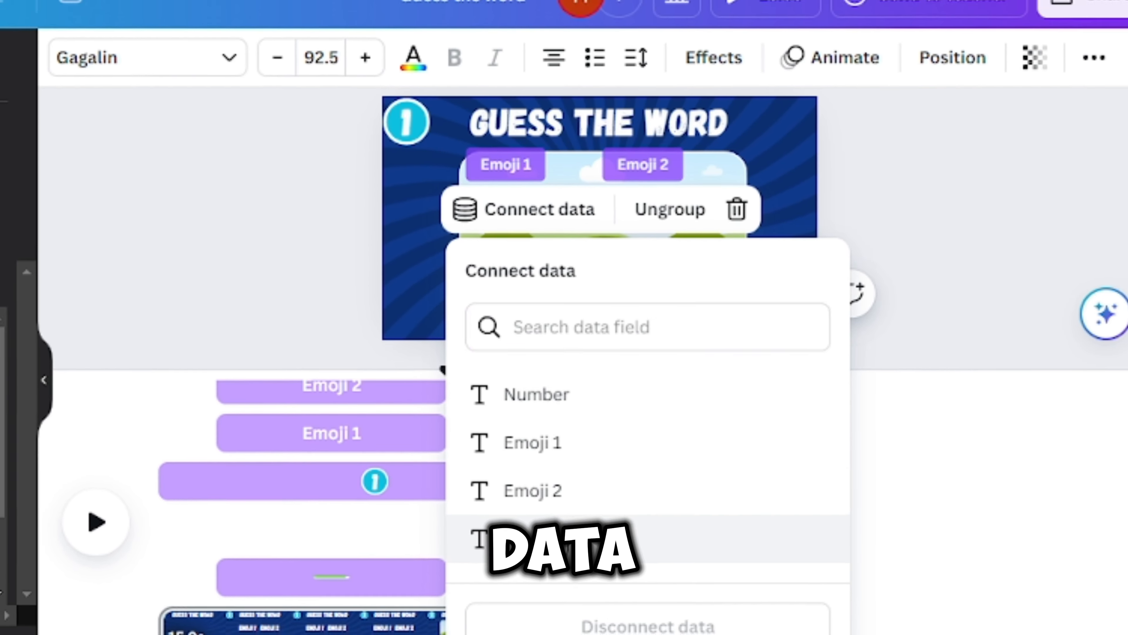
click(540, 540)
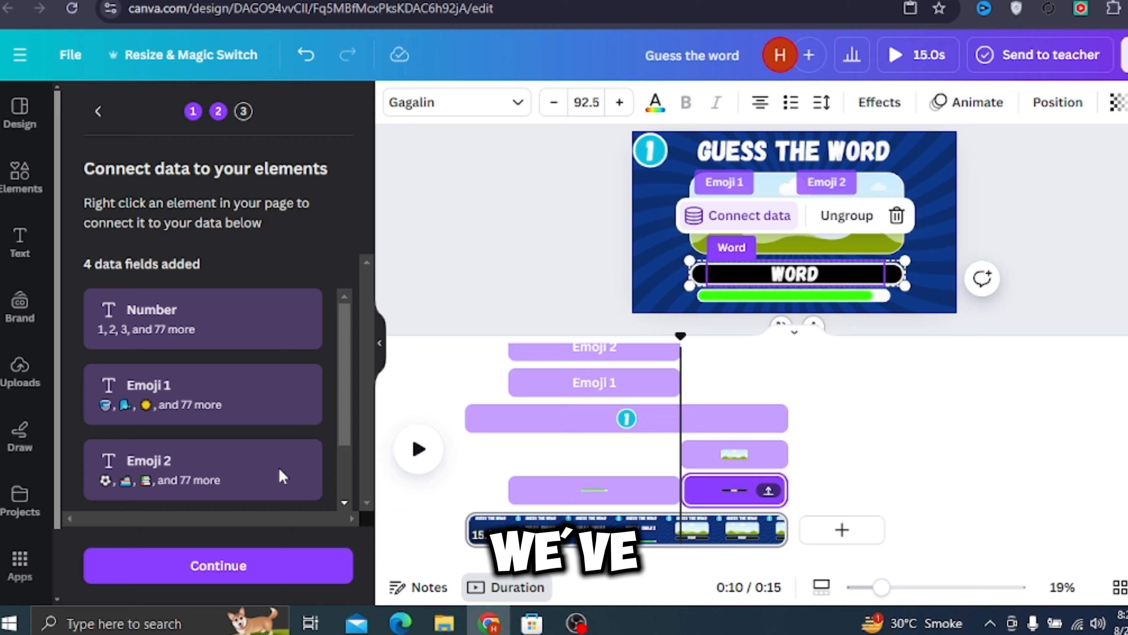
- Continue to applying the data, check through the selected rows, and generate all 80 designs
scroll(278, 466, down, 3)
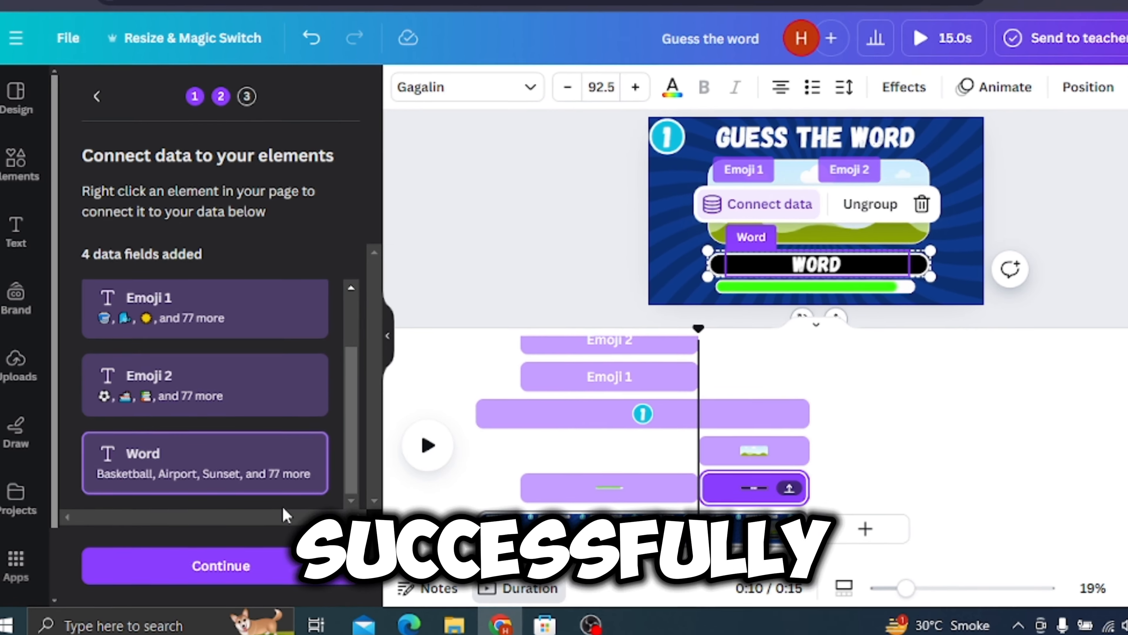
click(275, 568)
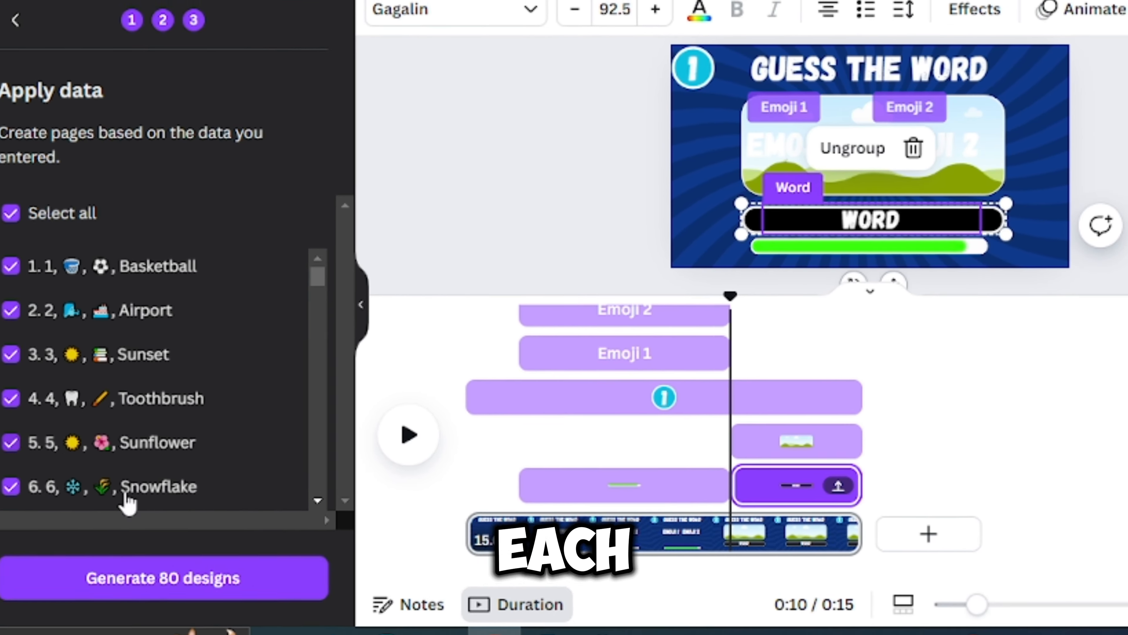
scroll(166, 383, down, 6)
scroll(29, 405, down, 10)
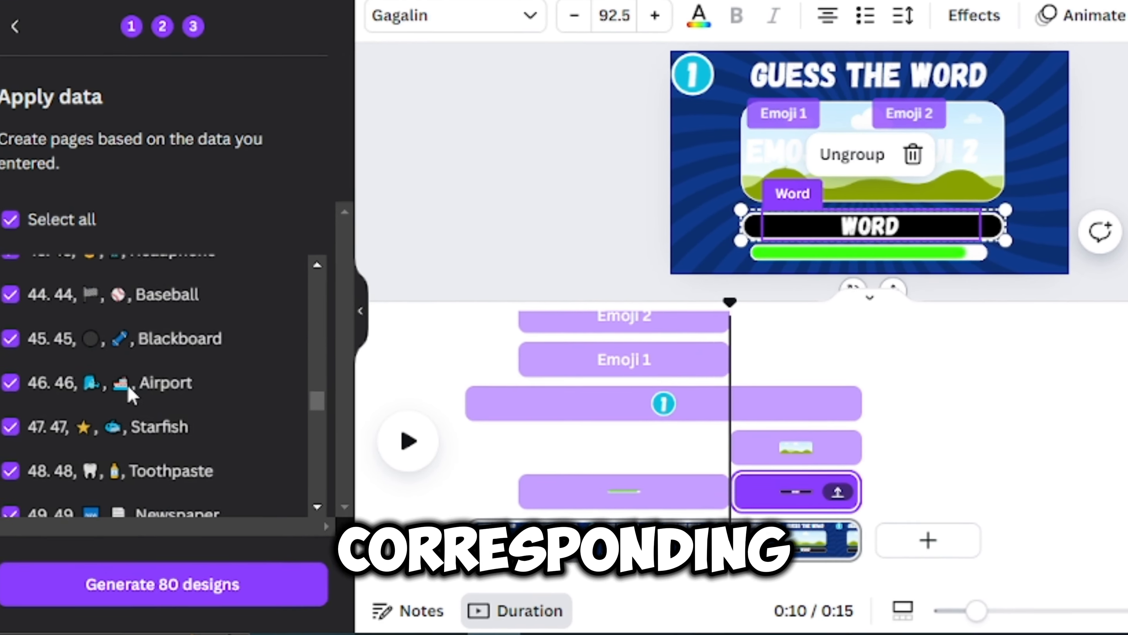
scroll(129, 393, down, 10)
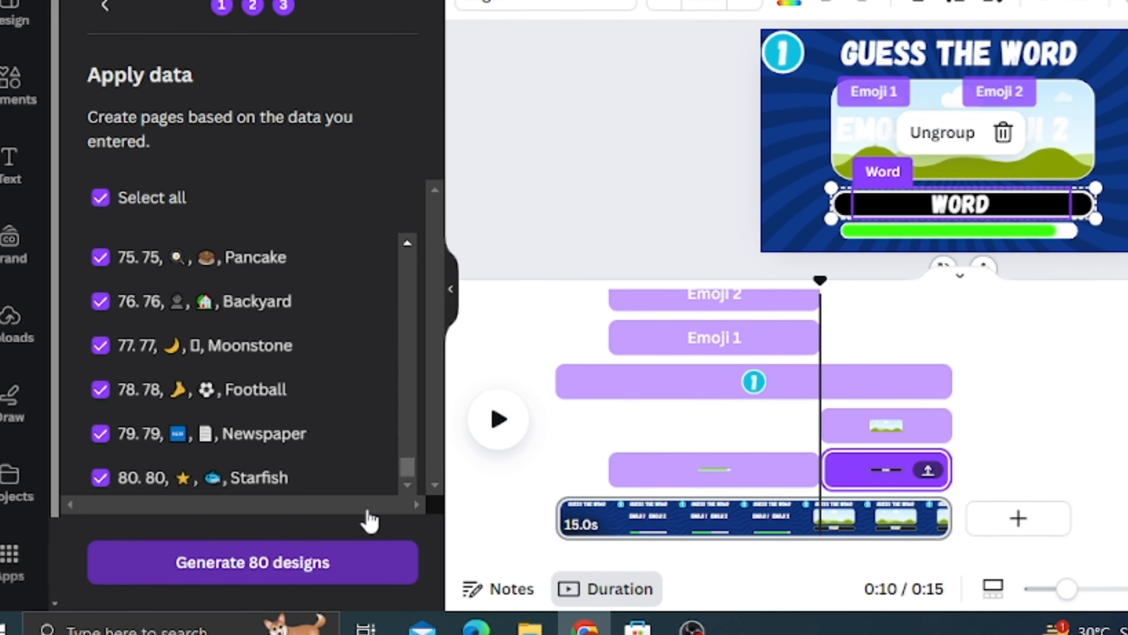
click(284, 561)
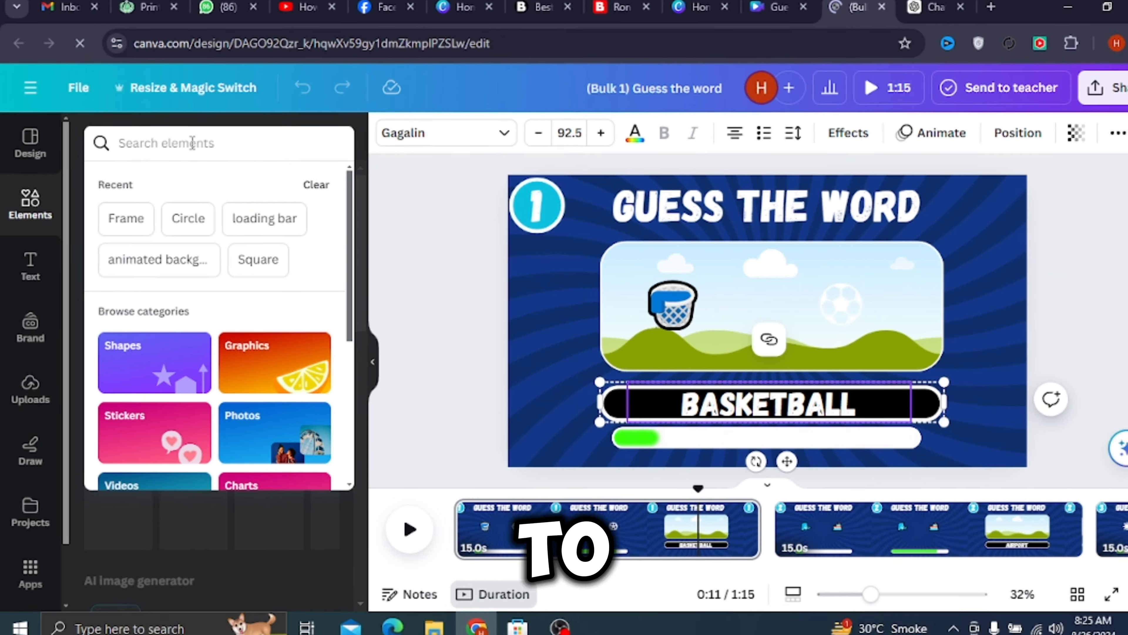
- Search the elements for basketball photos and add the one of players jumping beneath the hoop to the first page
text(basketball)
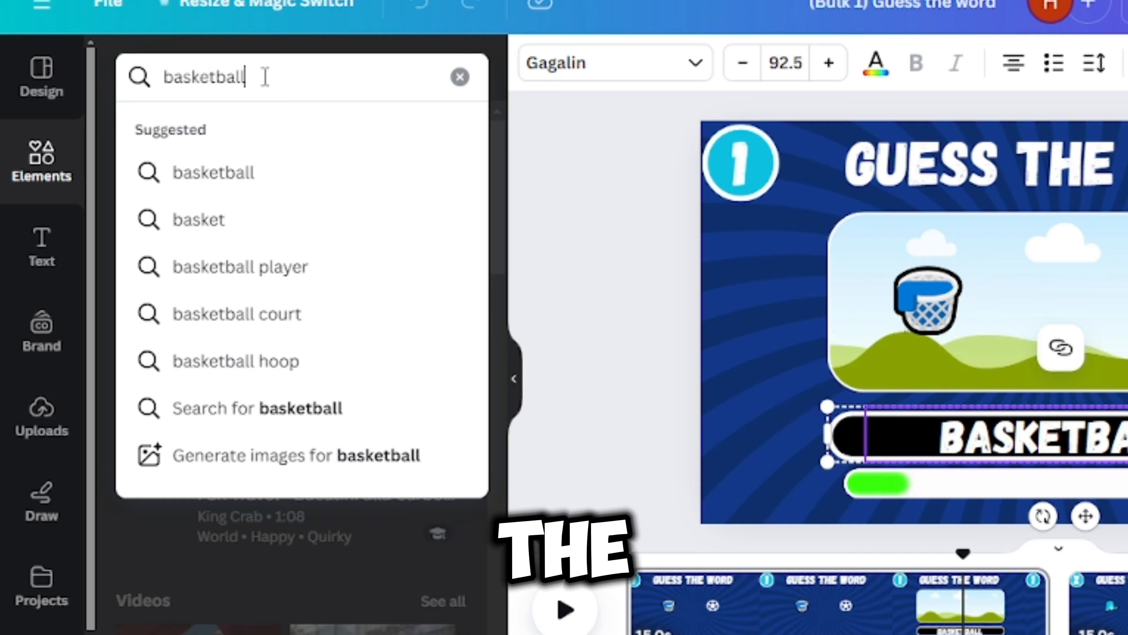
key(Return)
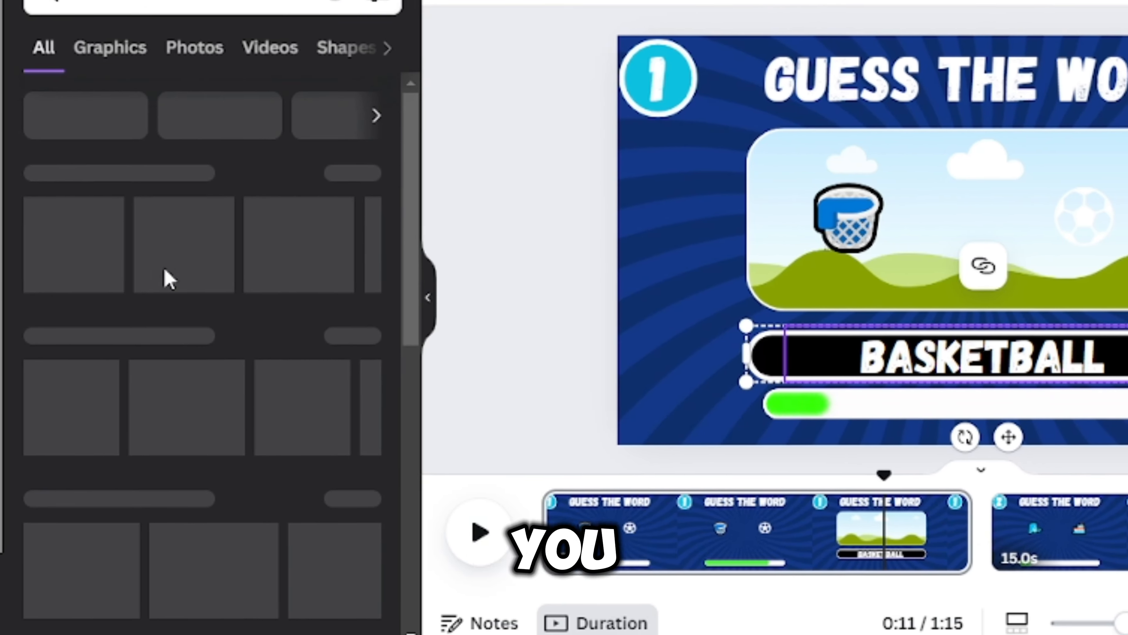
click(215, 65)
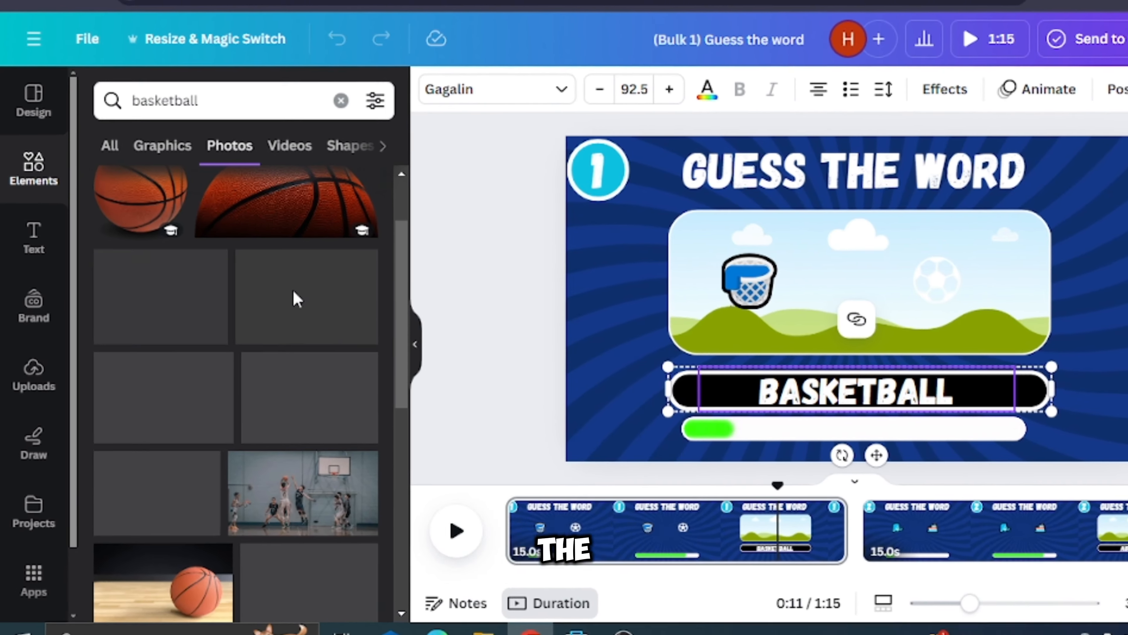
scroll(275, 320, down, 4)
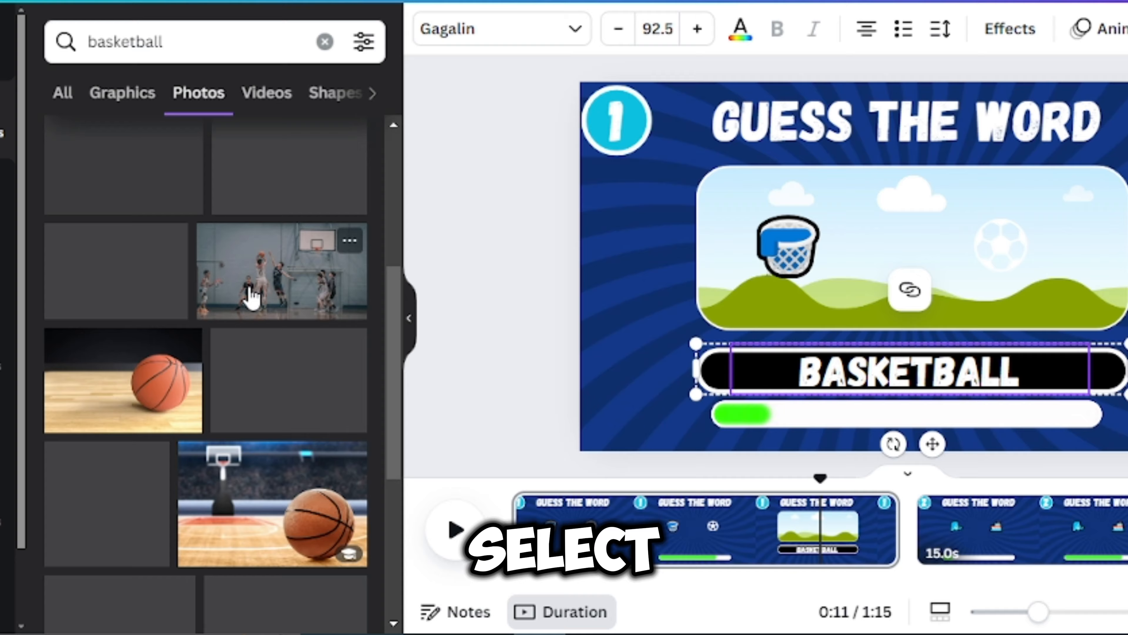
click(251, 298)
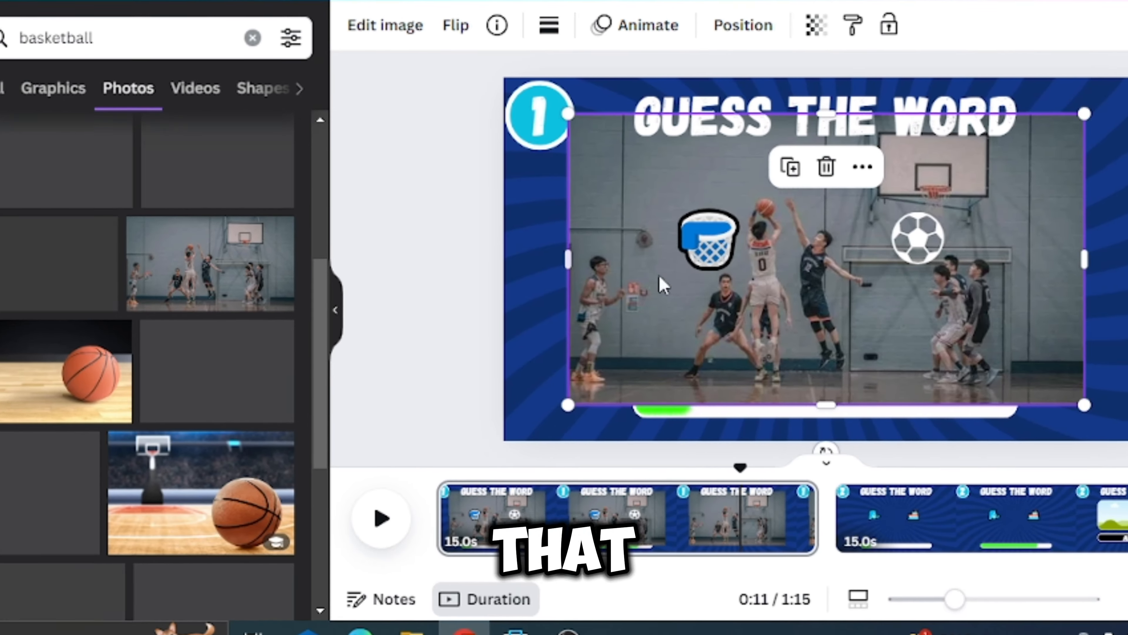
- Place the basketball game photo into the picture frame on the first page
click(788, 247)
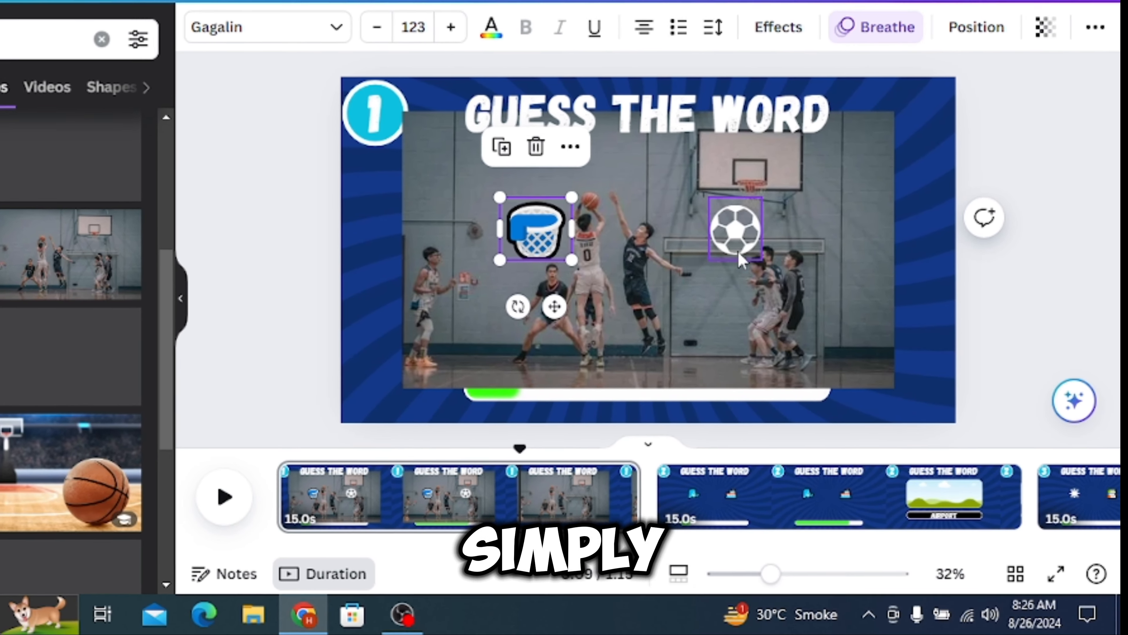
drag(750, 253, 746, 244)
click(833, 255)
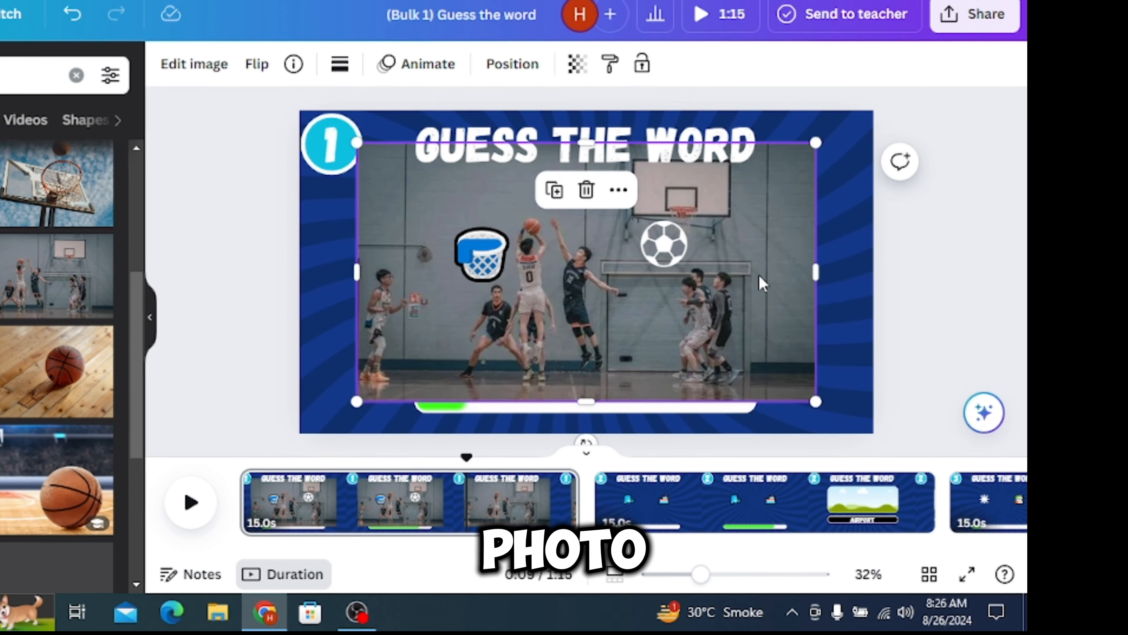
mouse_move(762, 282)
mouse_down()
mouse_move(764, 257)
mouse_move(749, 259)
mouse_move(749, 292)
mouse_up()
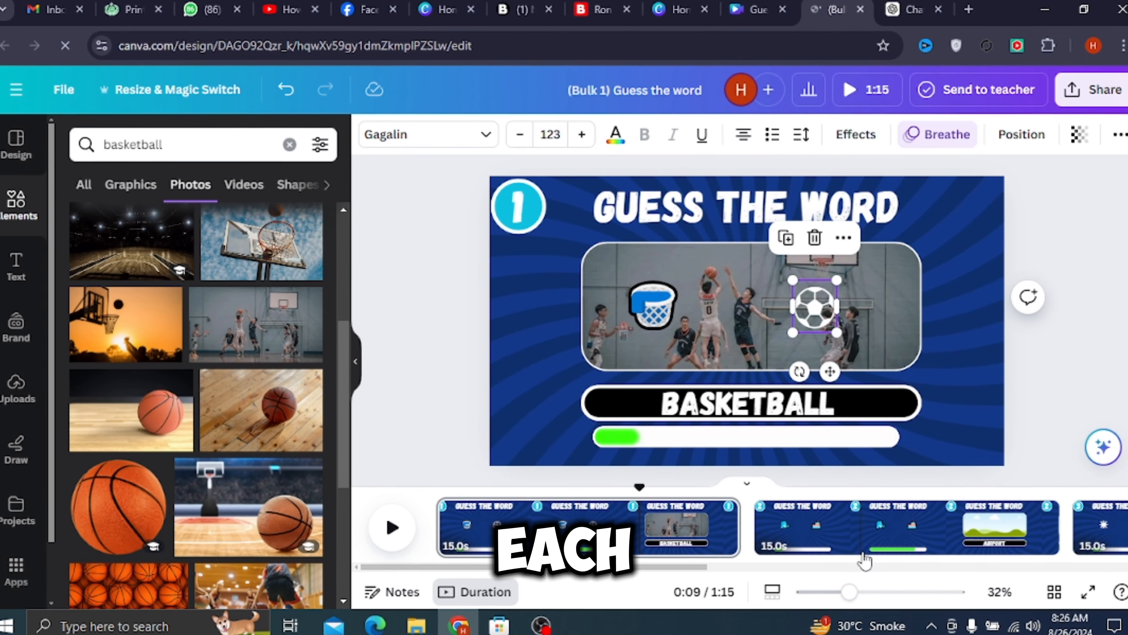
- Fill the picture frame on the SUNSET page with a sunset image and go to the TOOTHBRUSH page
click(864, 561)
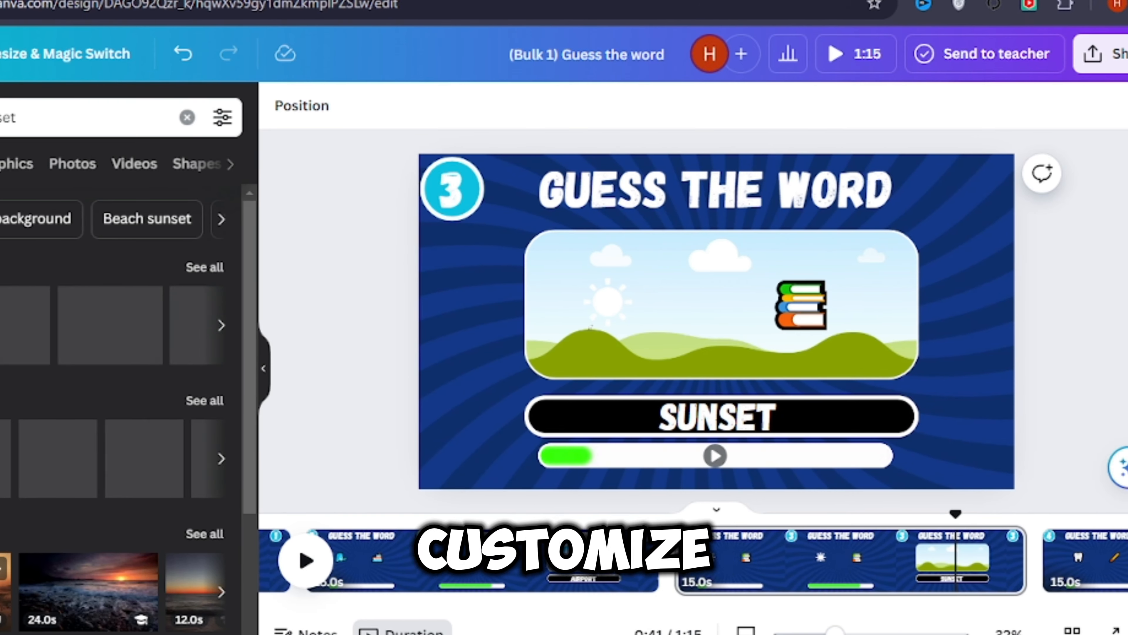
click(48, 331)
drag(714, 387, 715, 324)
scroll(842, 556, down, 5)
click(842, 538)
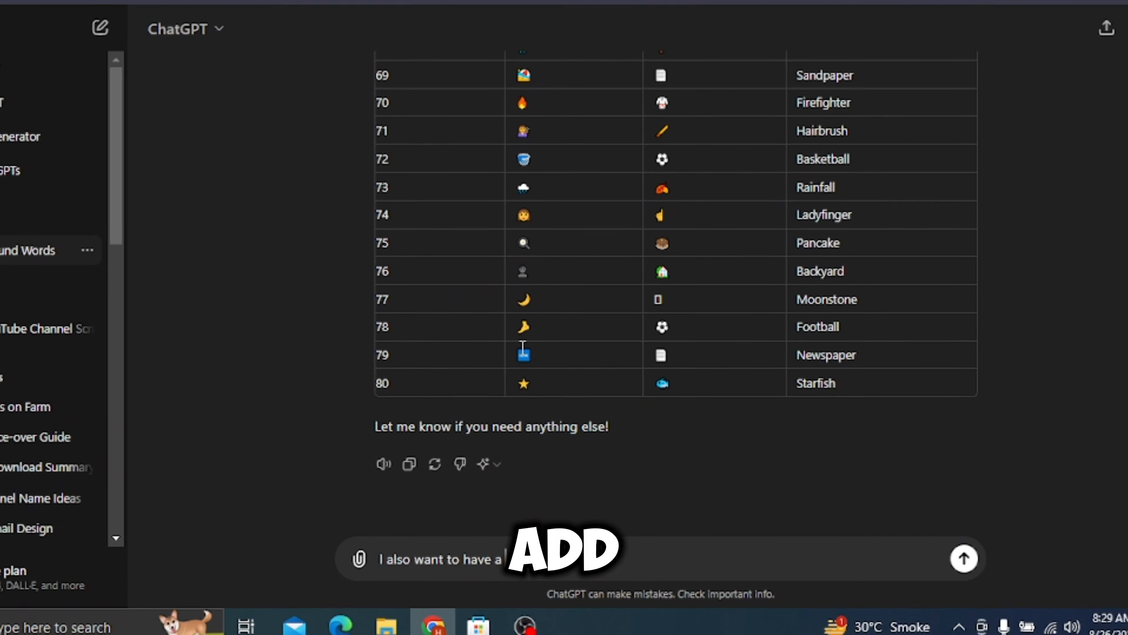
- Ask ChatGPT for a short emoji quiz intro: welcome everybody, 10 seconds per word, 1 point per right answer, and comment scores at the end
text(short intro for this video. Something where the presenter welcomes everybody )
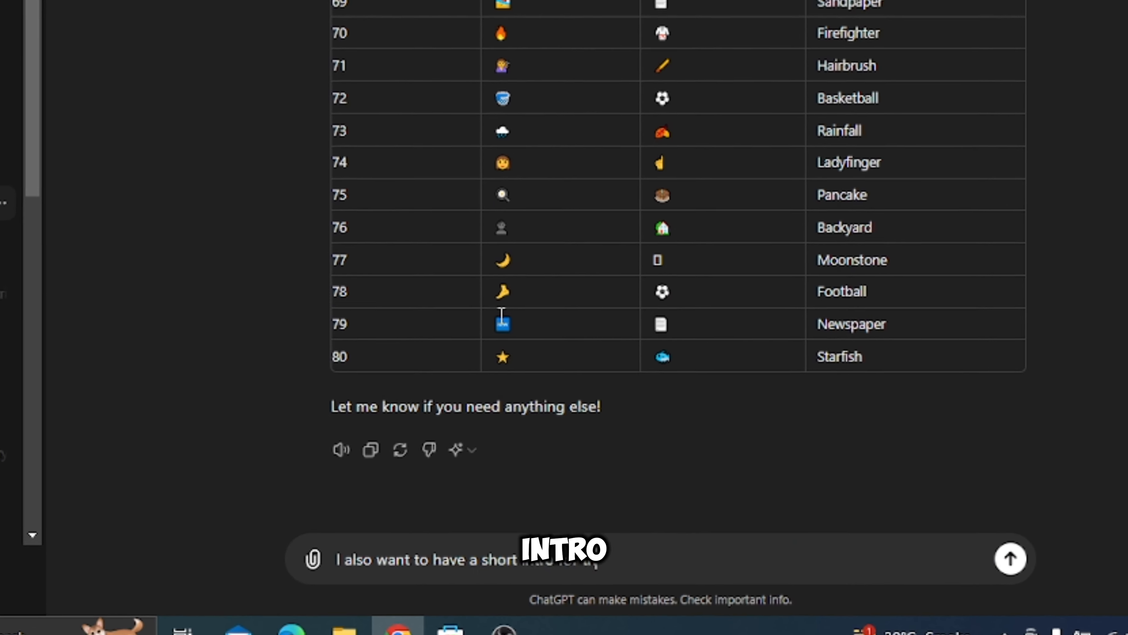
text(to the emoji quiz. That you get 10 seconds to guess the)
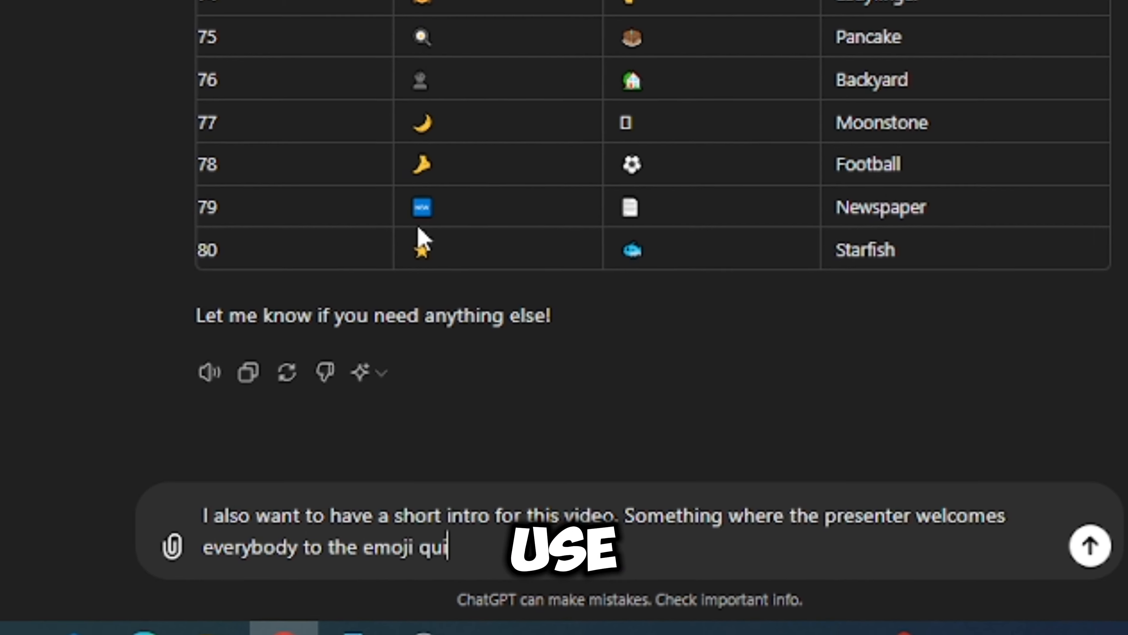
text( word by the emojis and for everyone that is right you get)
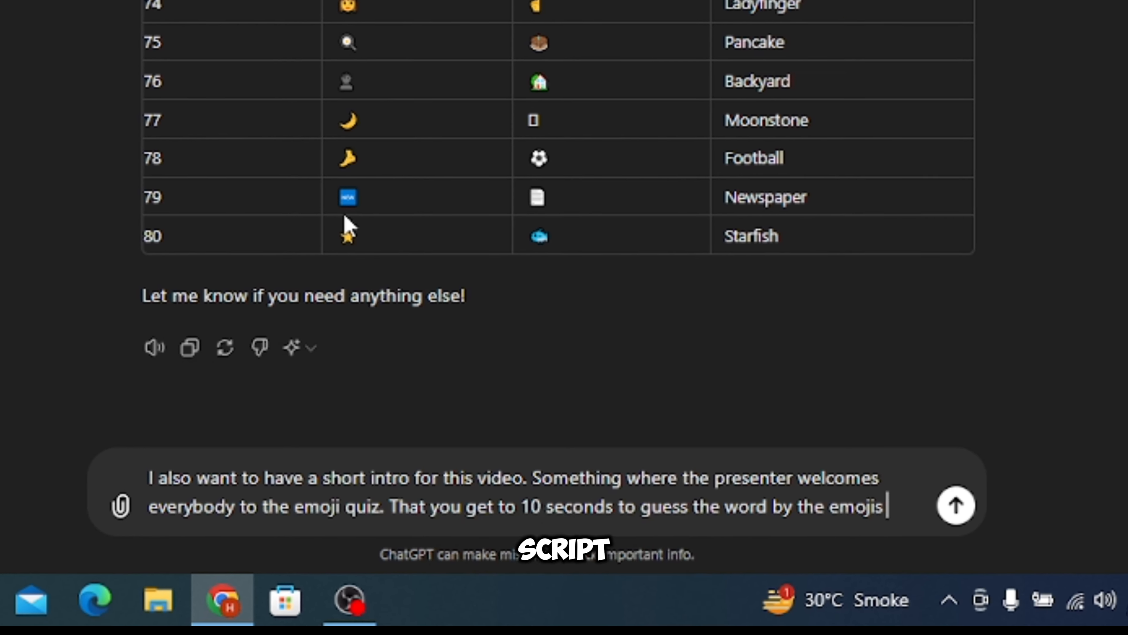
text( 1 point . Instruct the viewers to comment their score at)
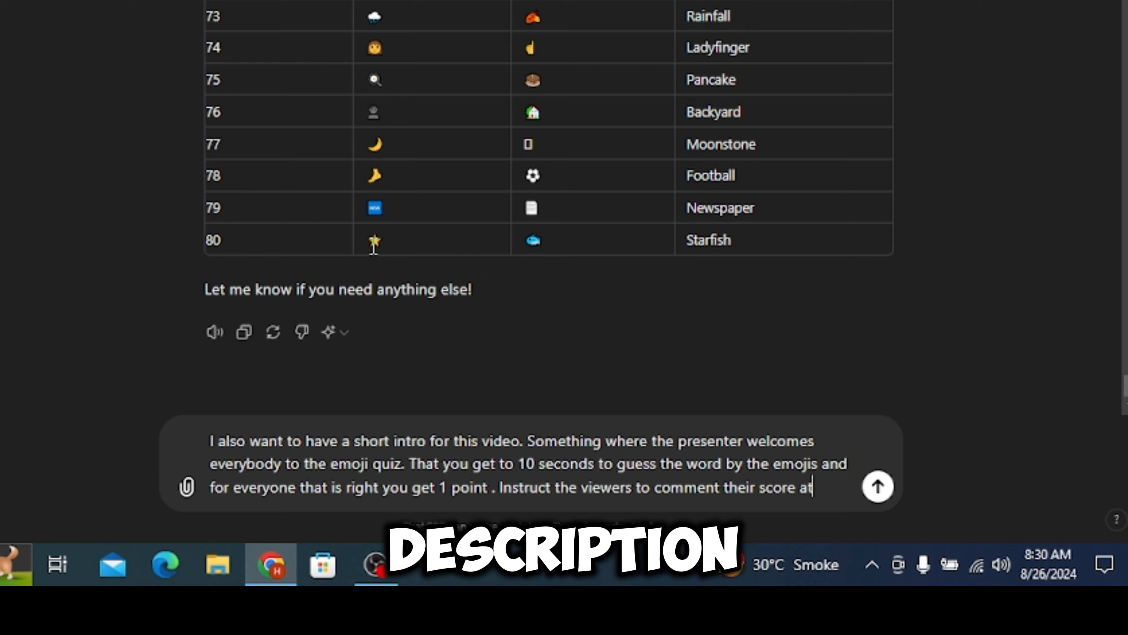
text( the end of the video.)
key(Return)
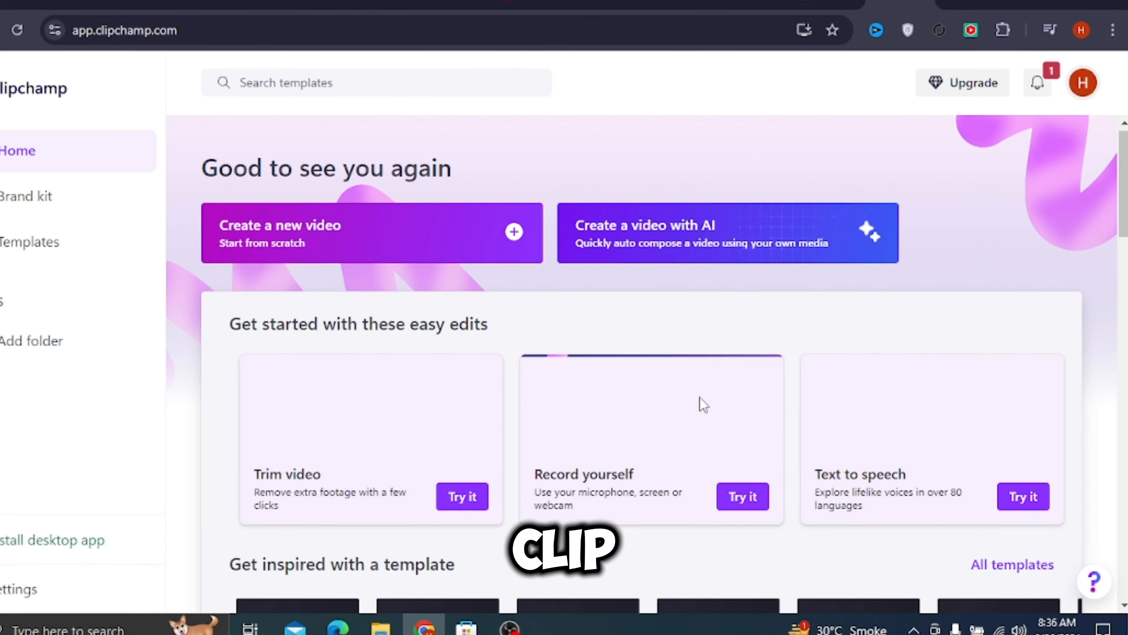
- In Clipchamp, start a text-to-speech clip and paste the ChatGPT intro script as its text
scroll(694, 399, down, 2)
scroll(684, 400, up, 2)
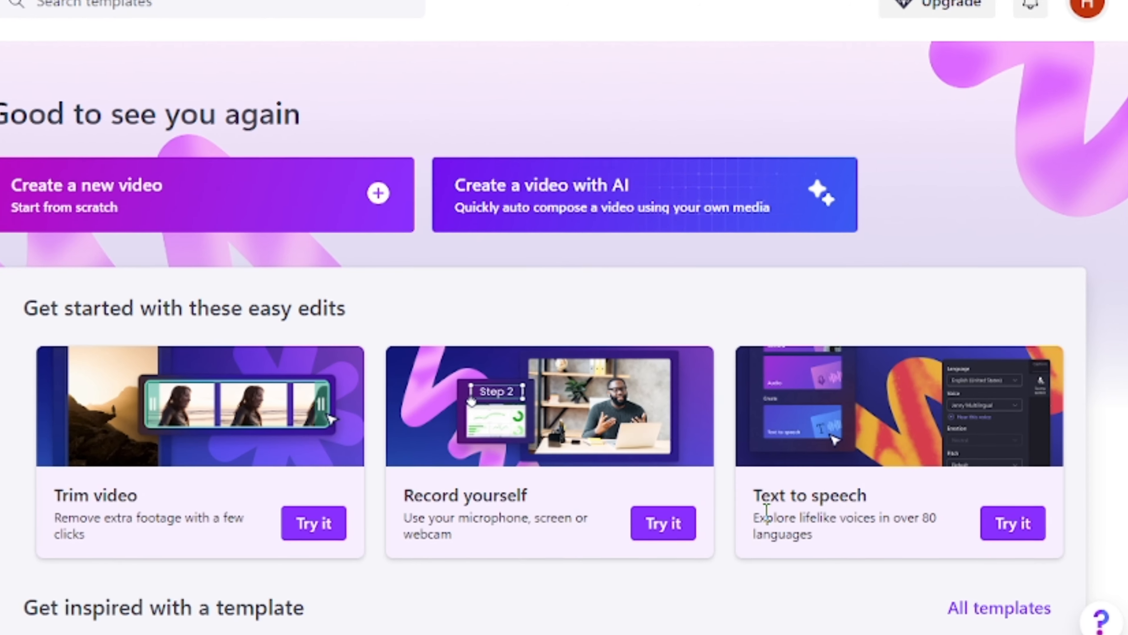
drag(760, 494, 869, 486)
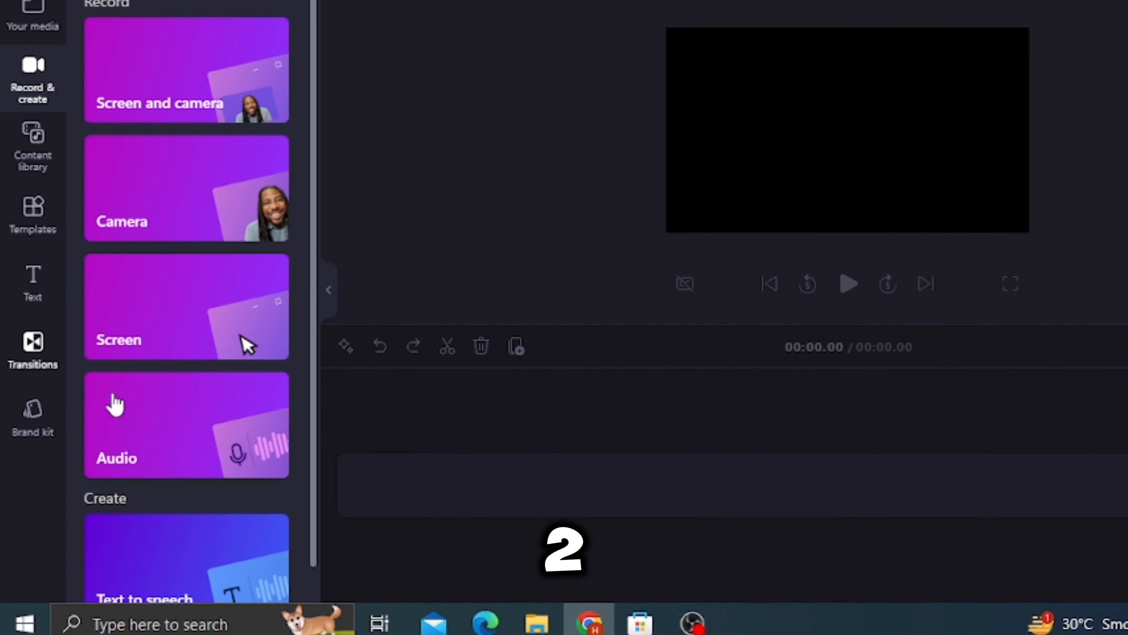
click(224, 567)
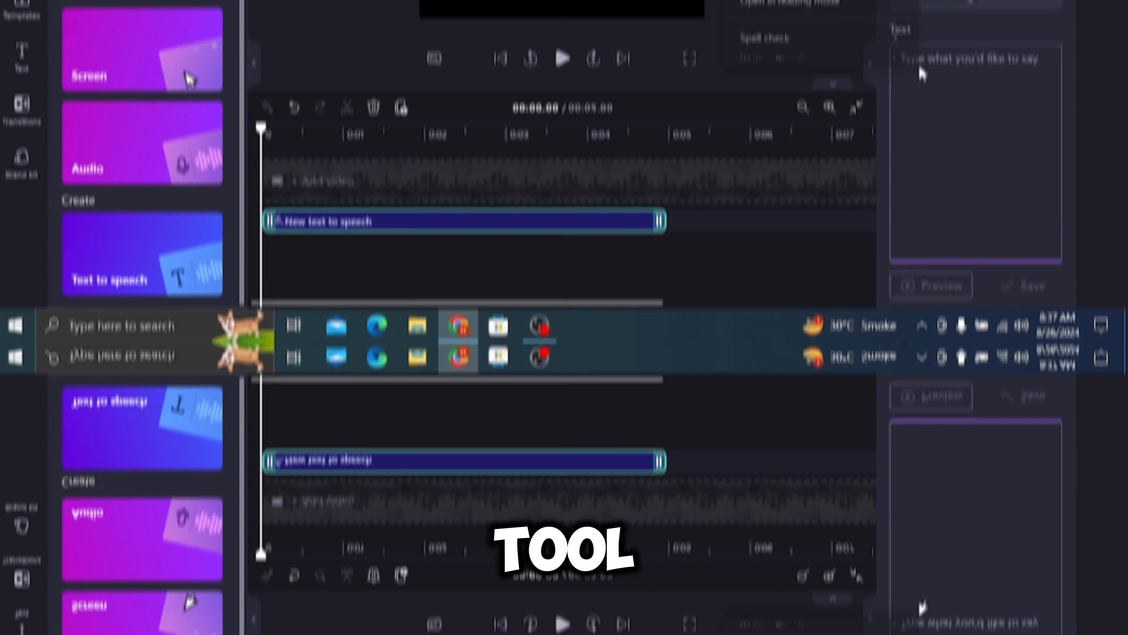
right_click(895, 342)
click(739, 217)
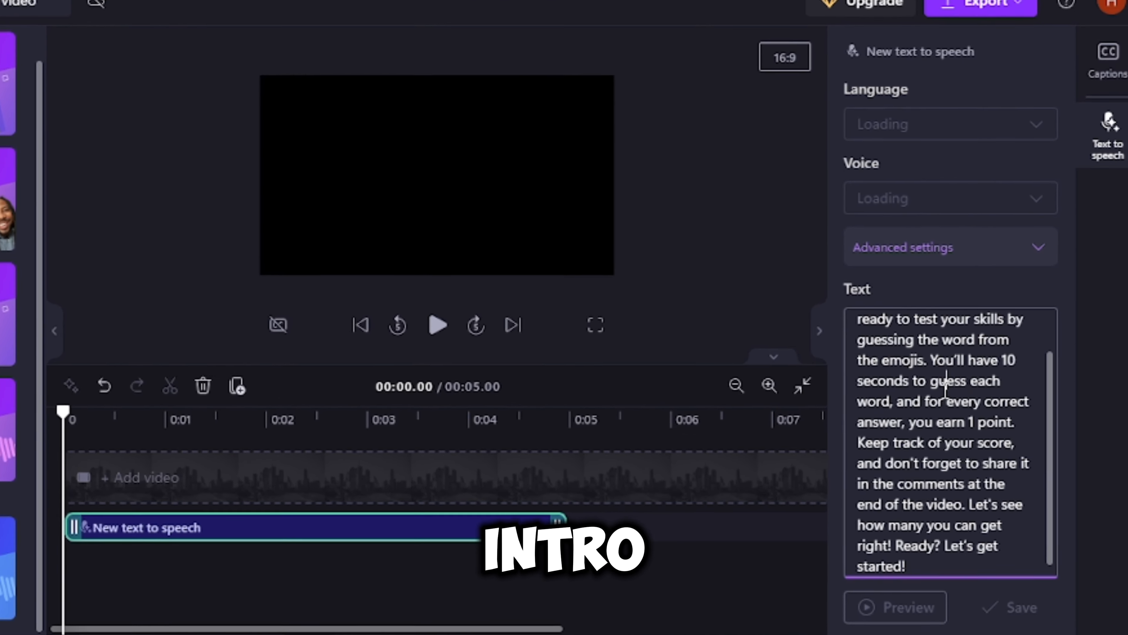
- Set the text-to-speech voice to Brian Multilingual and save the intro voiceover
click(937, 173)
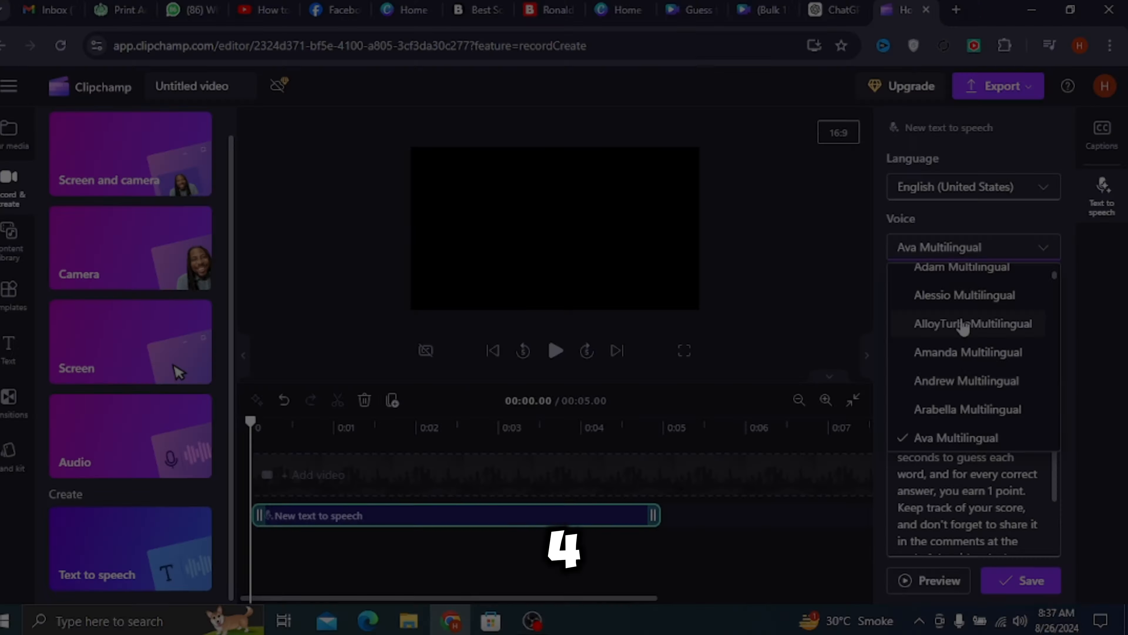
scroll(962, 325, down, 3)
click(937, 323)
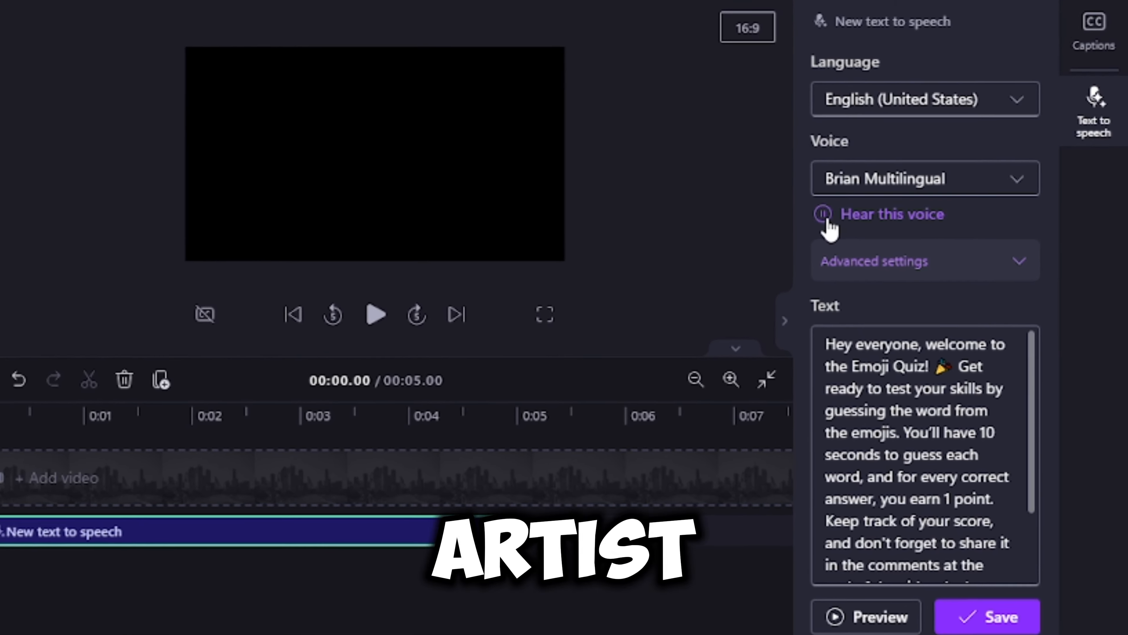
click(1001, 594)
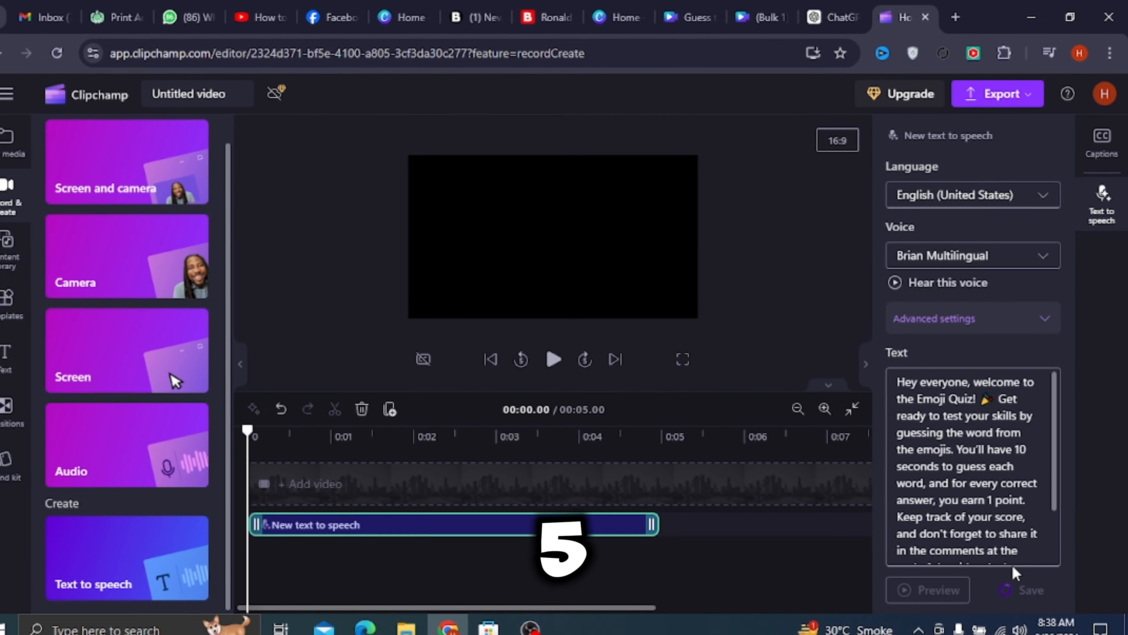
- In Canva, extend the blank intro page to 12.0 s and place the uploaded Clipchamp voiceover at its start
click(285, 297)
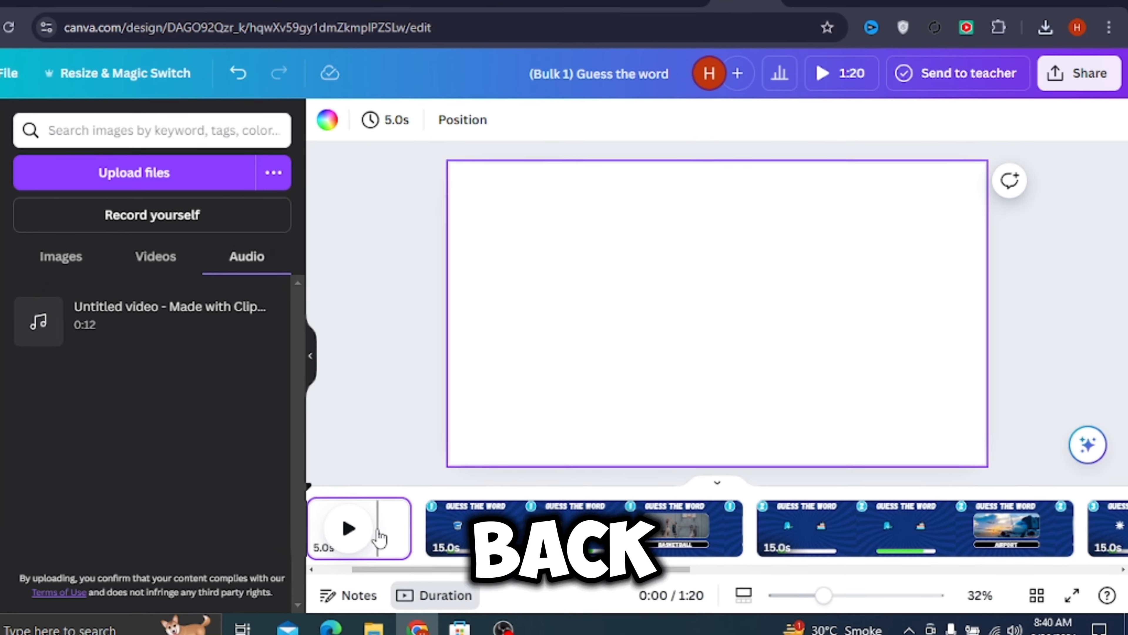
click(313, 489)
drag(313, 489, 218, 488)
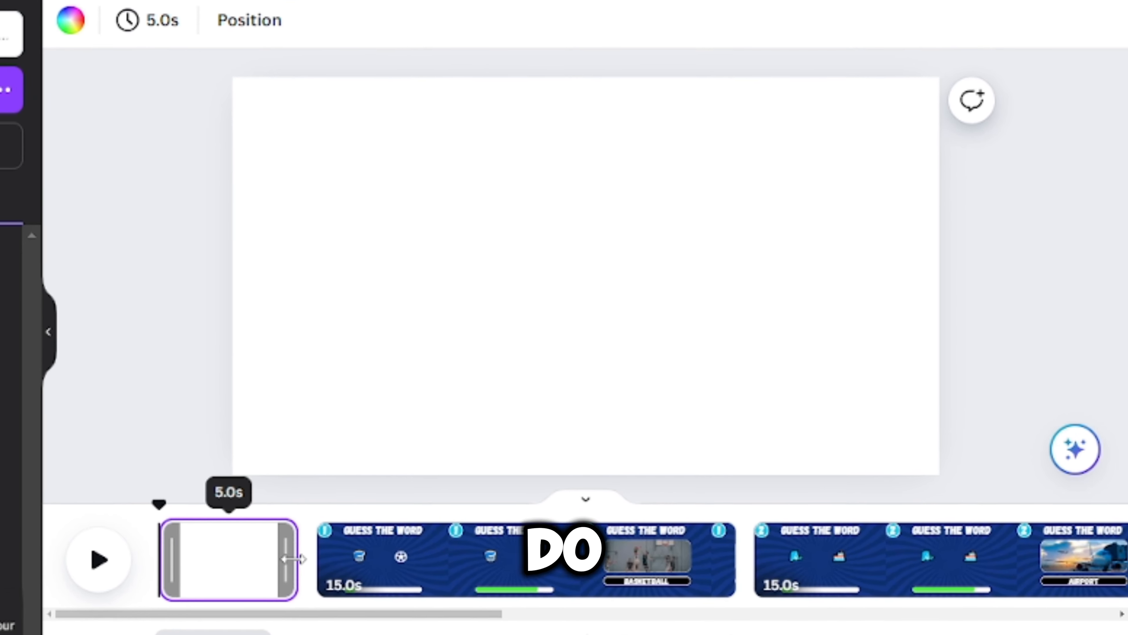
click(369, 548)
click(129, 8)
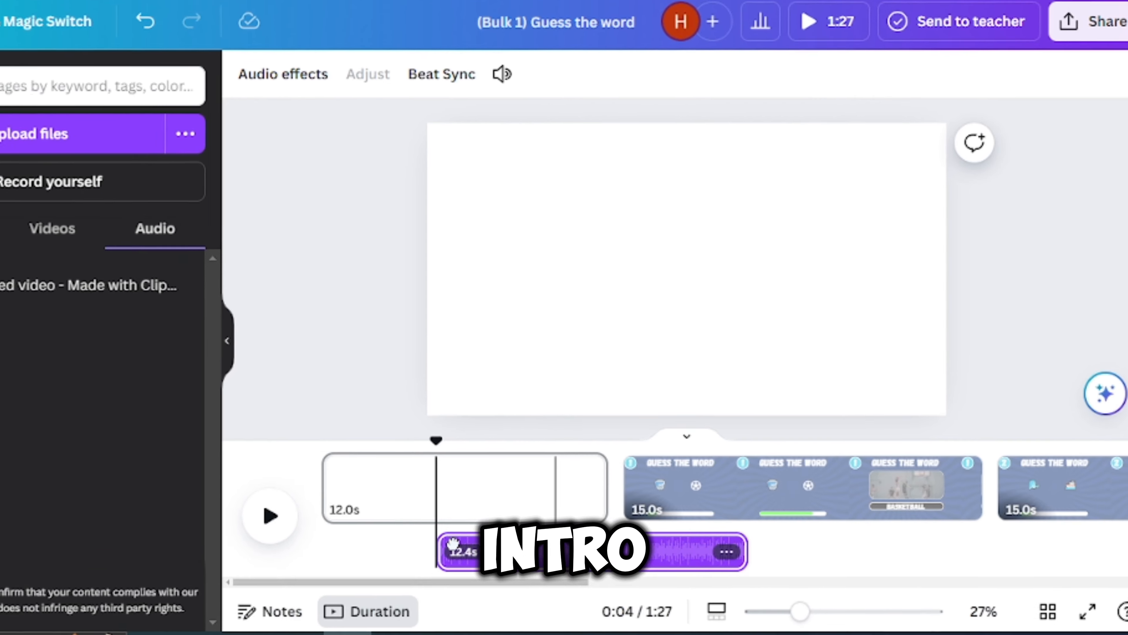
drag(555, 545, 443, 545)
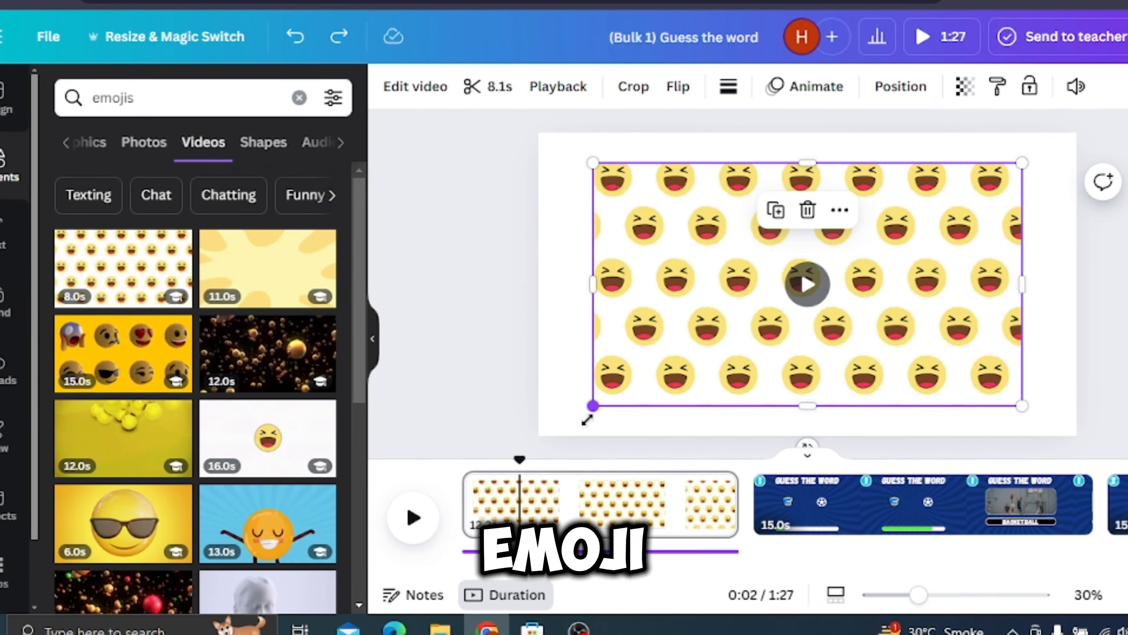
- Enlarge the laughing-emoji video so it extends towards the edges of the intro page as a background
drag(569, 413, 535, 456)
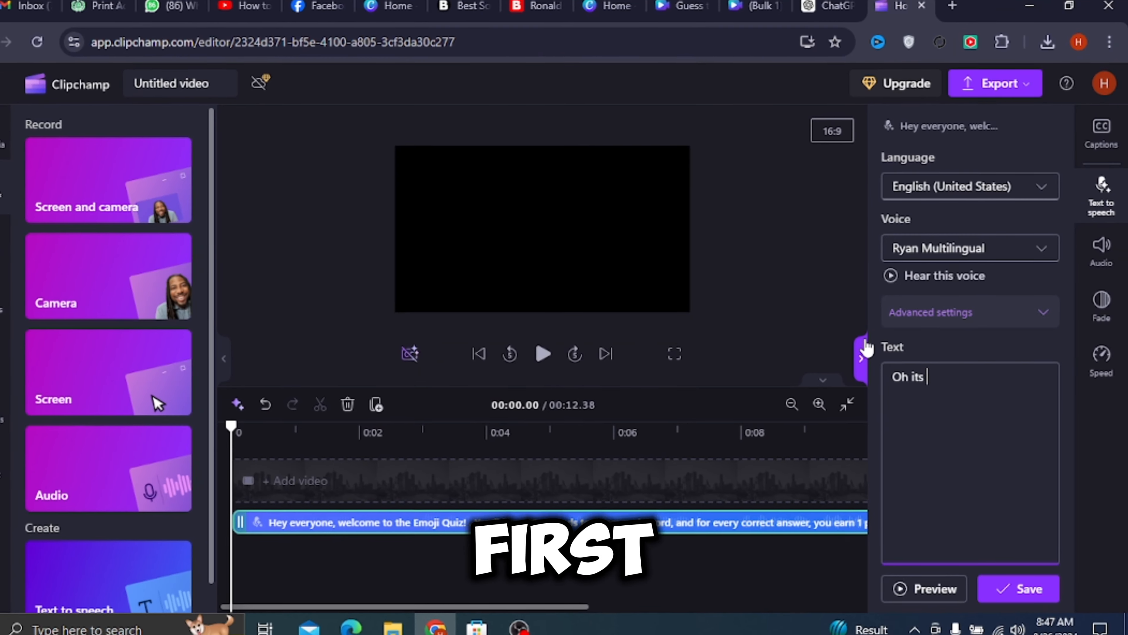
- In Clipchamp, replace the voiceover text with the first answer's line, beginning "Oh its Bas"
text(Bas)
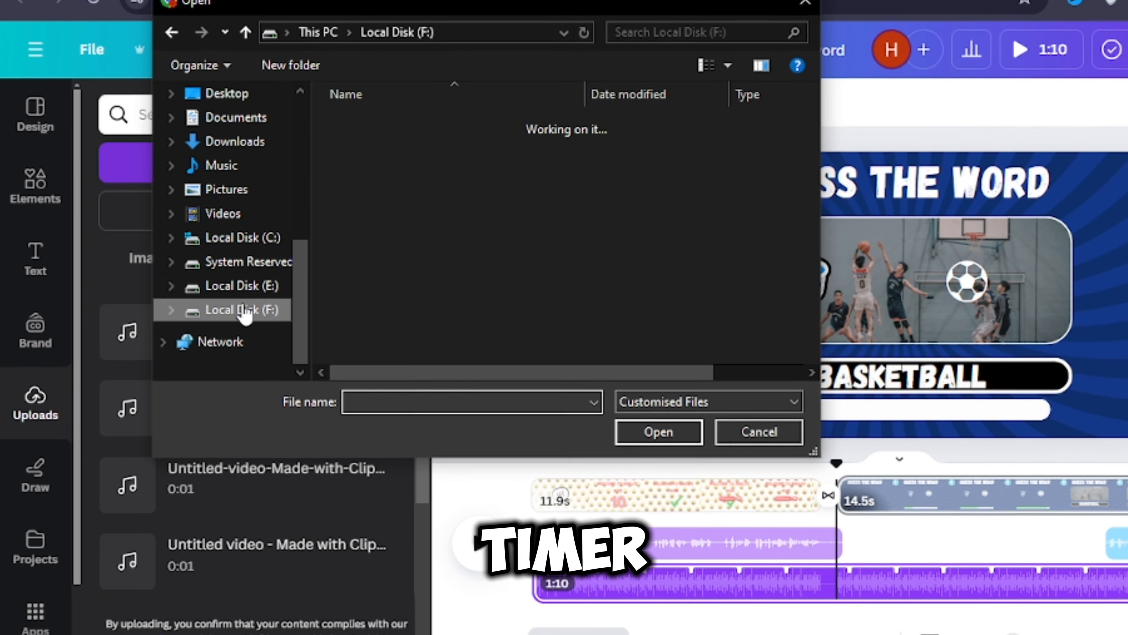
- In Canva, pick sound effects from Local Disk (F:) for the design's audio uploads
double_click(384, 238)
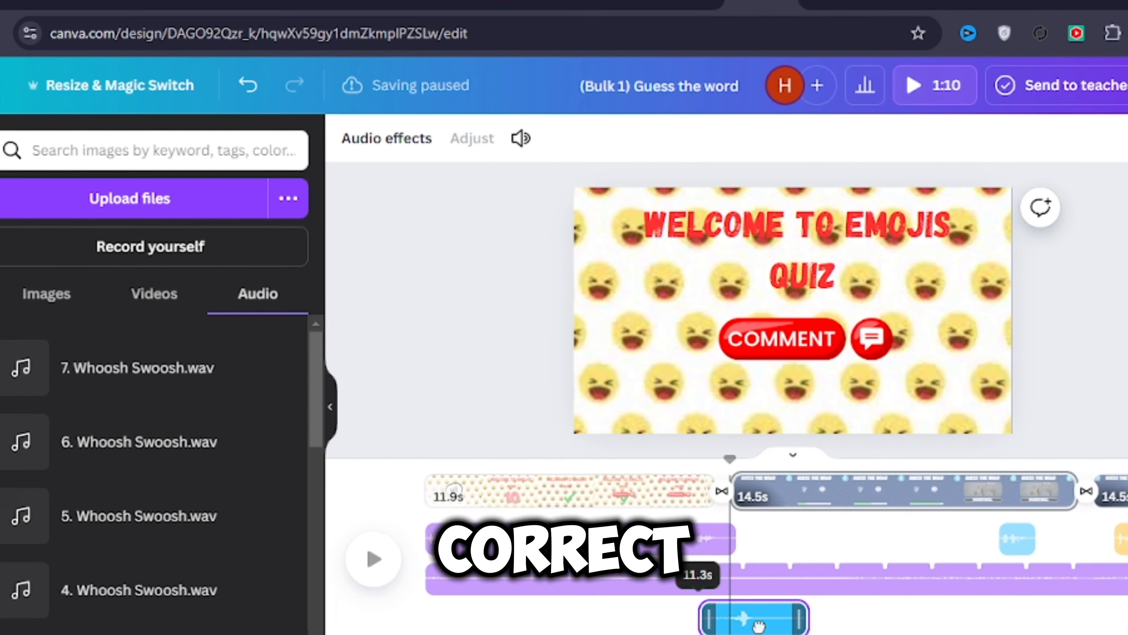